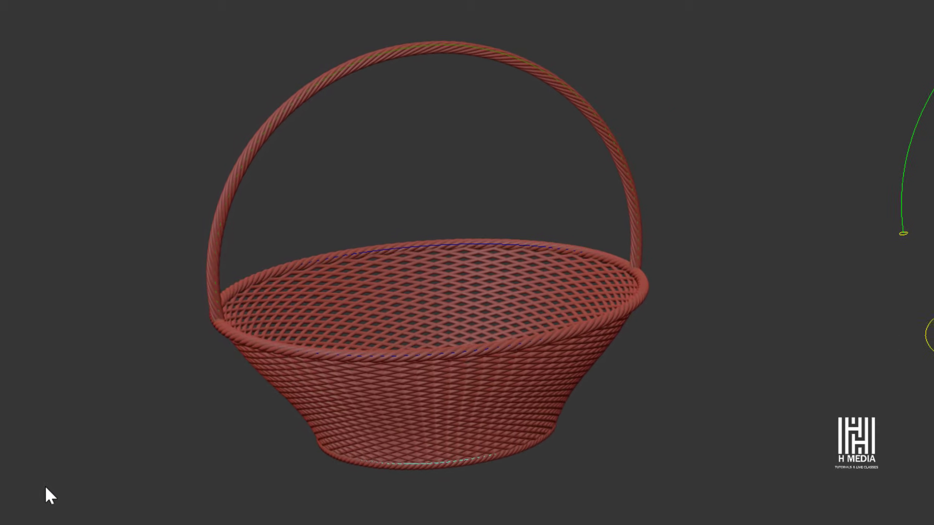
pyautogui.keyDown('alt'); pyautogui.moveTo(795, 210); pyautogui.dragTo(827, 185, button='middle'); pyautogui.keyUp('alt')
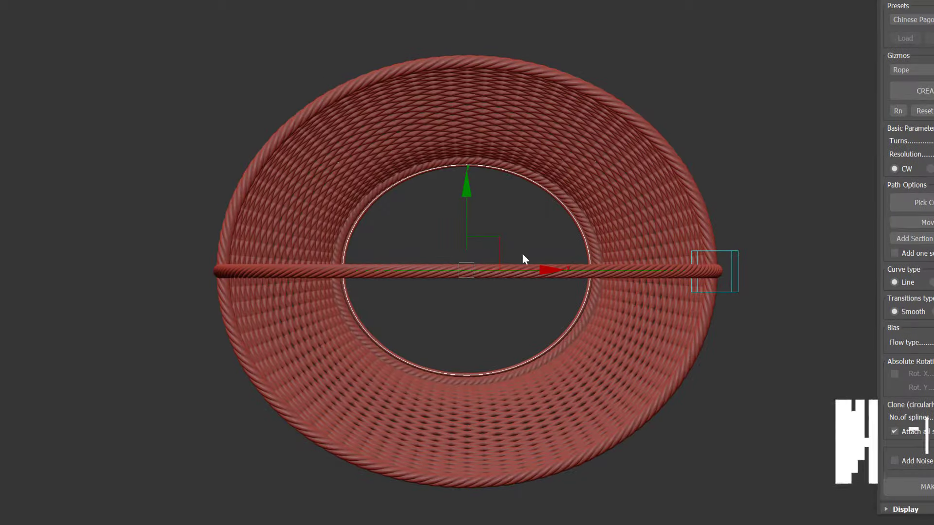
pyautogui.scroll(3, 525, 254)
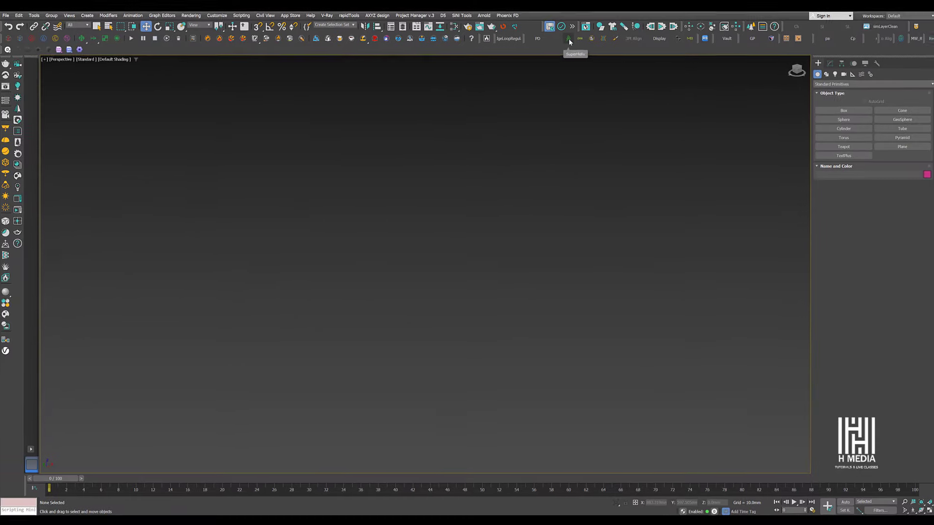
# - Open the SuperHelix script and review its preset list, keeping Basic Spring
pyautogui.click(400, 56)
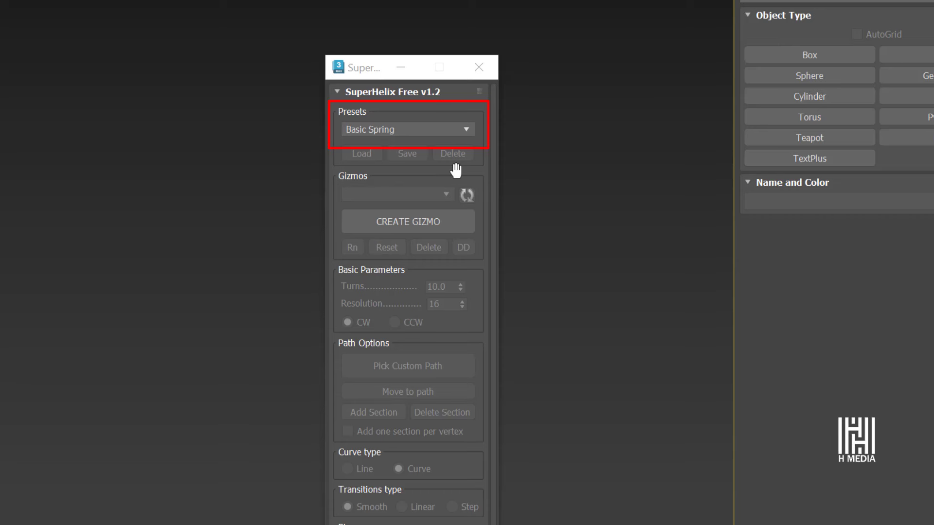
pyautogui.click(468, 130)
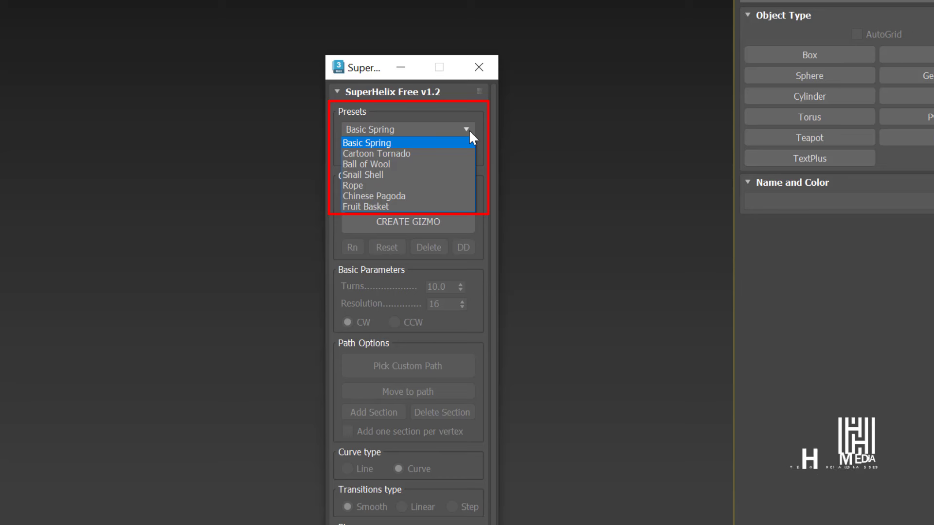
pyautogui.click(469, 131)
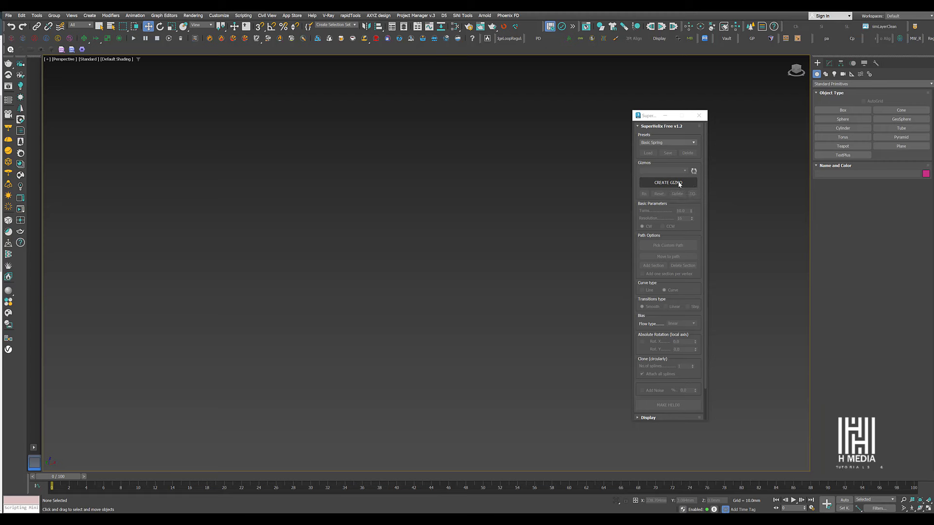
# - Create a new helix gizmo named Spring
pyautogui.click(680, 184)
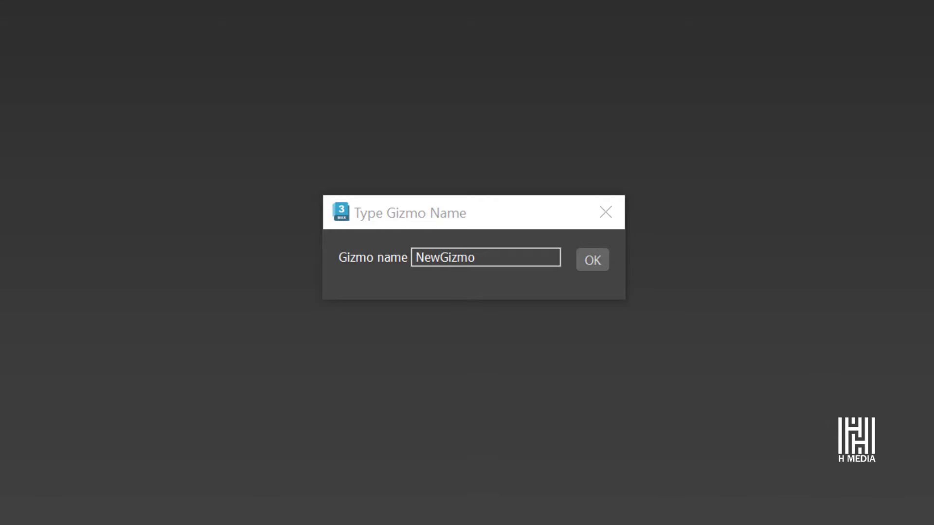
pyautogui.click(331, 247)
pyautogui.write('Spring')
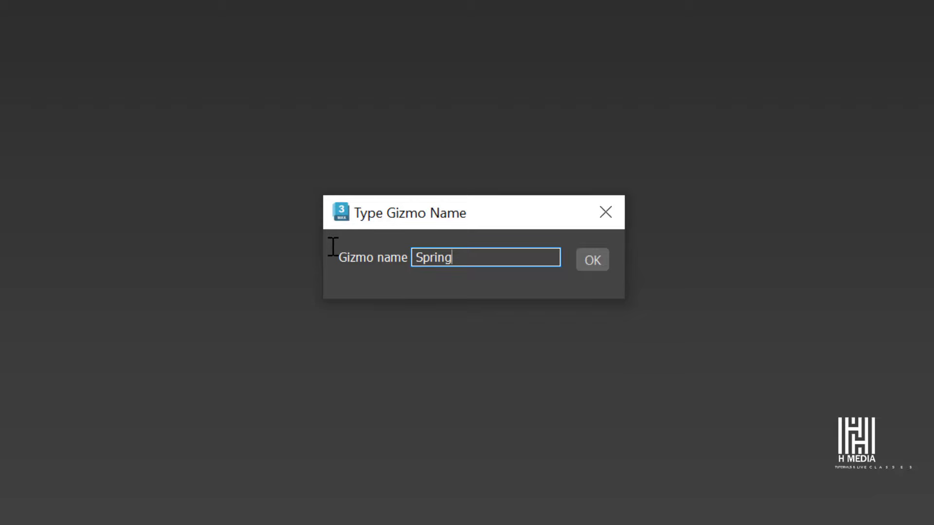
pyautogui.press('Return')
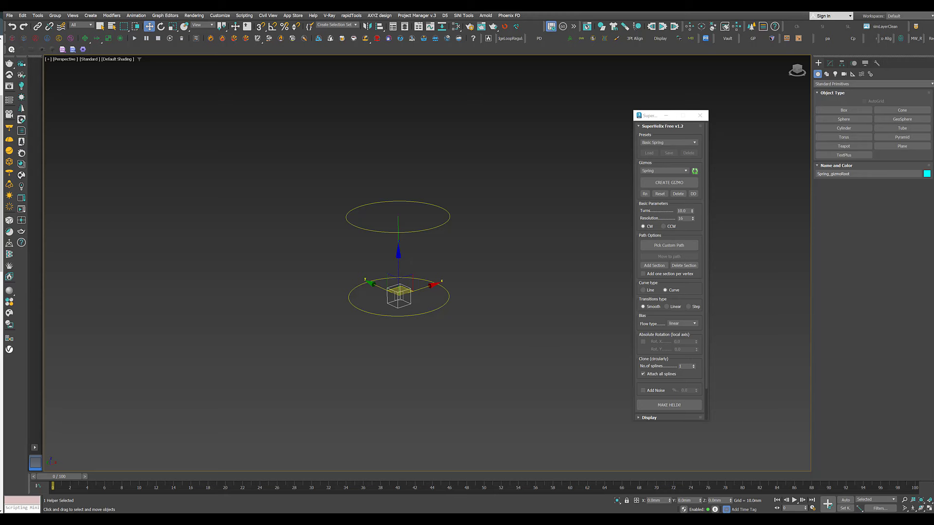
# - Select the Spring gizmo's box-shaped root helper and move the whole gizmo across the ground plane
pyautogui.click(456, 324)
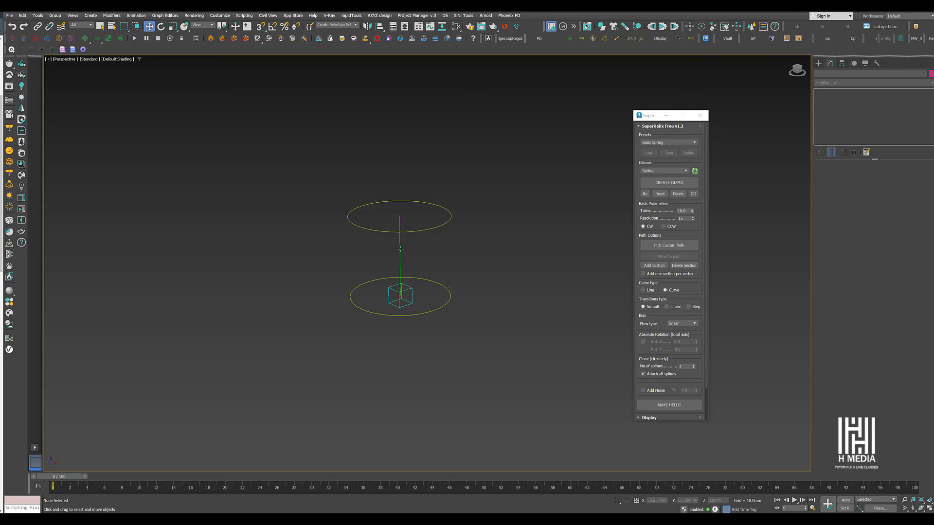
pyautogui.click(412, 289)
pyautogui.moveTo(422, 287); pyautogui.dragTo(378, 268)
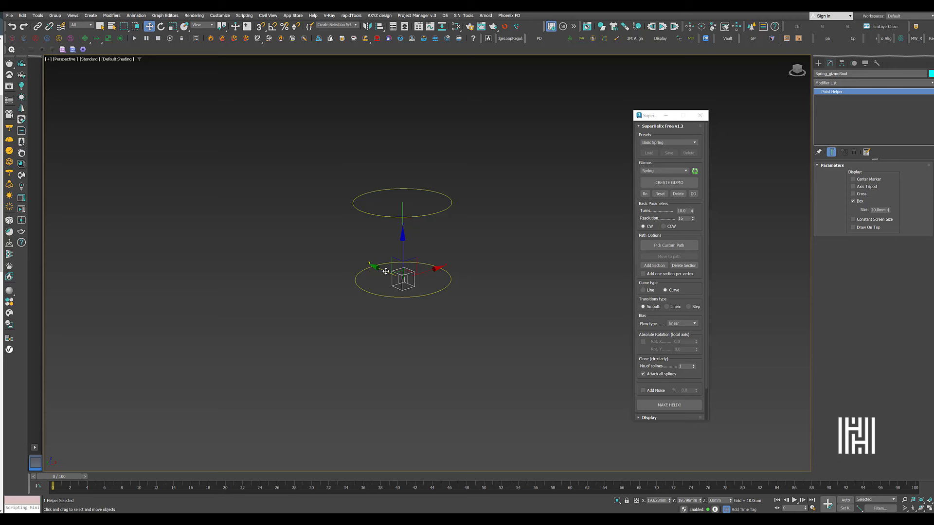
# - Change the radius of the gizmo's upper circle and scale both the upper and lower circles
pyautogui.click(446, 211)
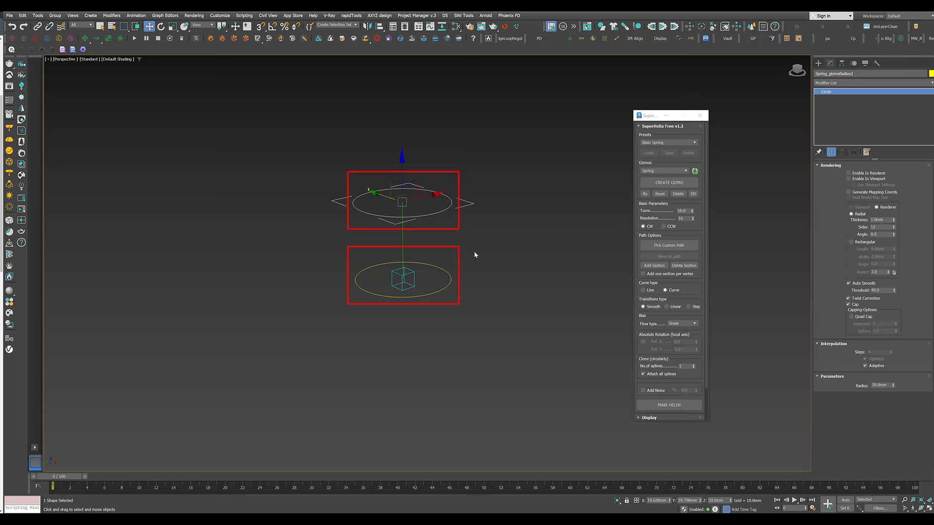
pyautogui.moveTo(894, 387); pyautogui.dragTo(894, 404)
pyautogui.press('r')
pyautogui.moveTo(405, 201); pyautogui.dragTo(407, 210)
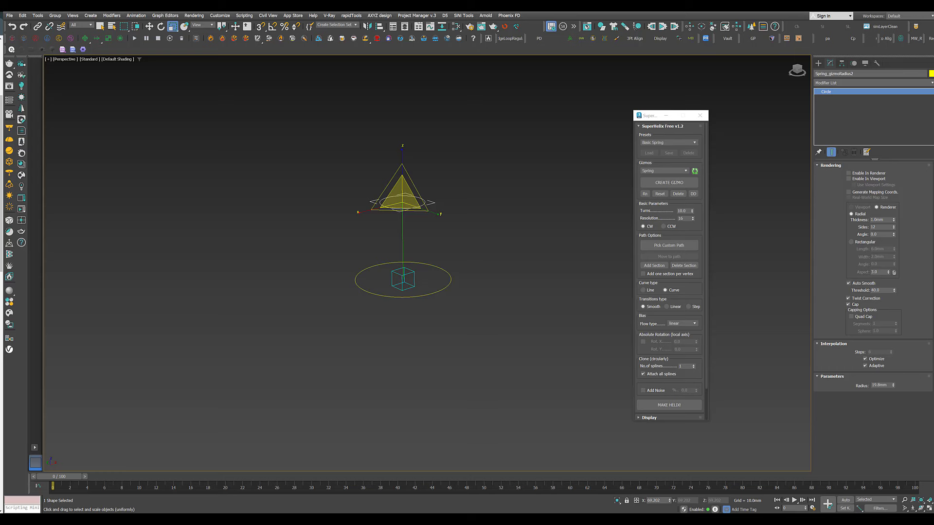
pyautogui.click(433, 294)
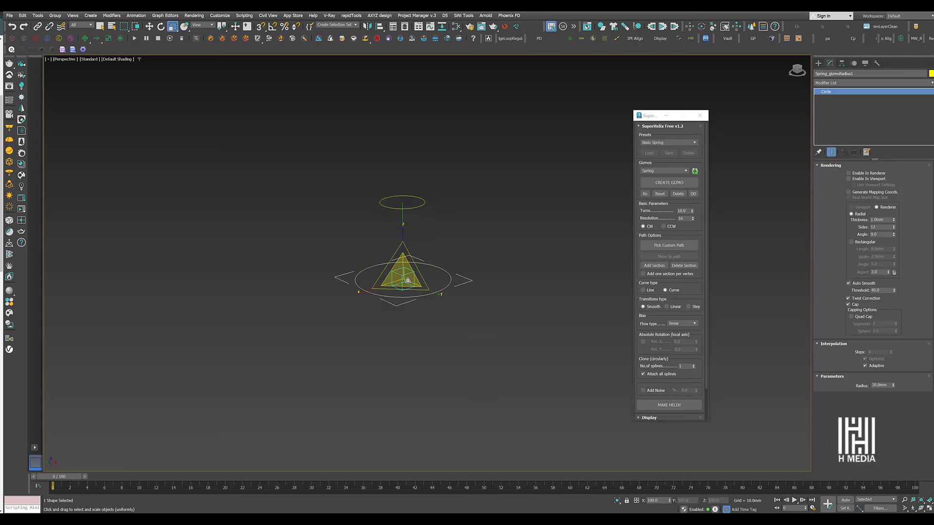
pyautogui.moveTo(408, 281); pyautogui.dragTo(414, 304)
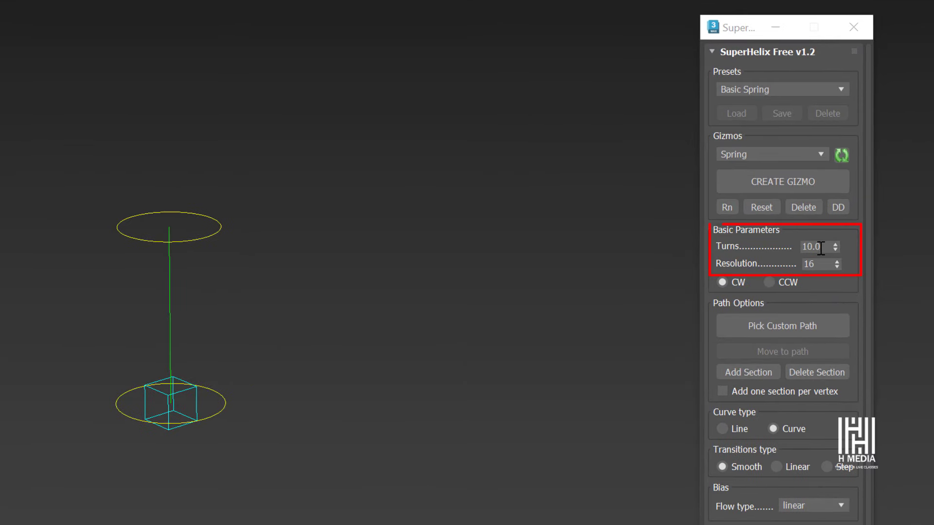
# - Examine the Turns and Resolution settings in the Spring gizmo's basic parameters
pyautogui.moveTo(822, 247)
pyautogui.mouseDown()
pyautogui.moveTo(792, 248)
pyautogui.moveTo(803, 259)
pyautogui.mouseUp()
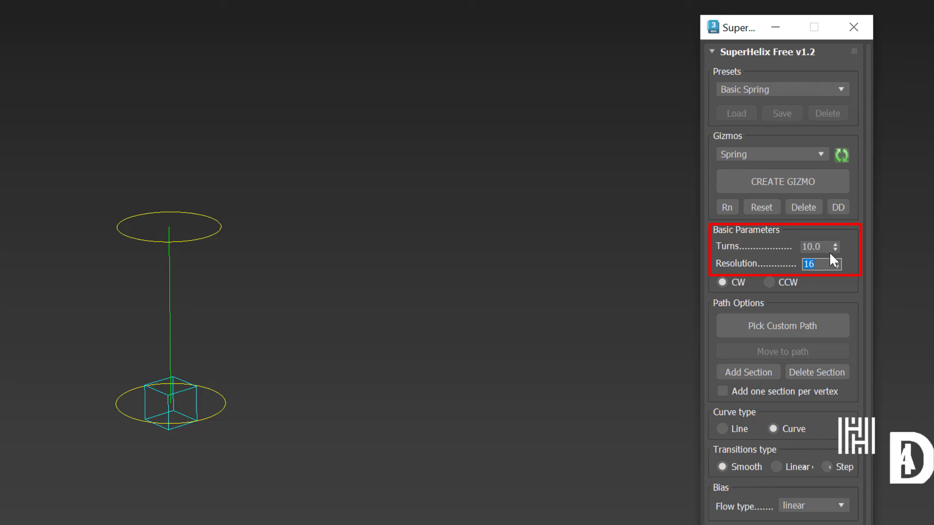
pyautogui.click(824, 249)
pyautogui.doubleClick(824, 249)
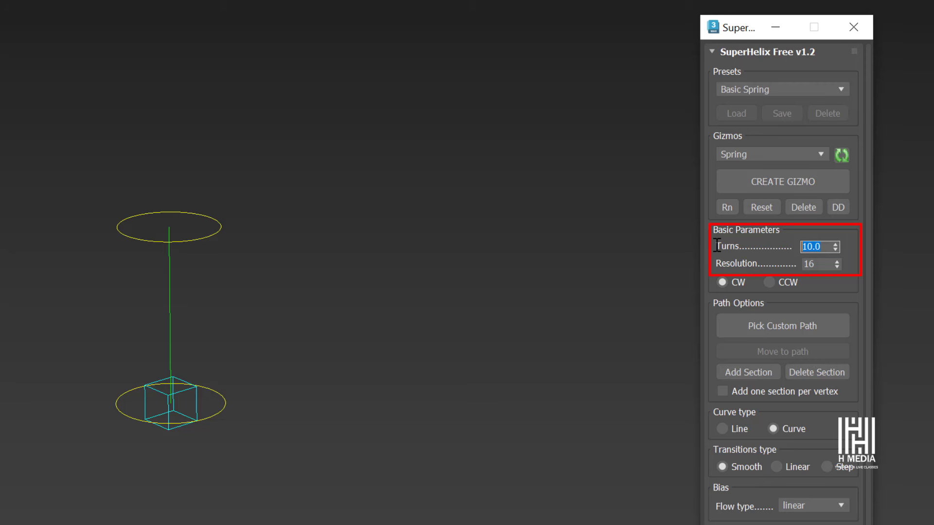
pyautogui.doubleClick(809, 265)
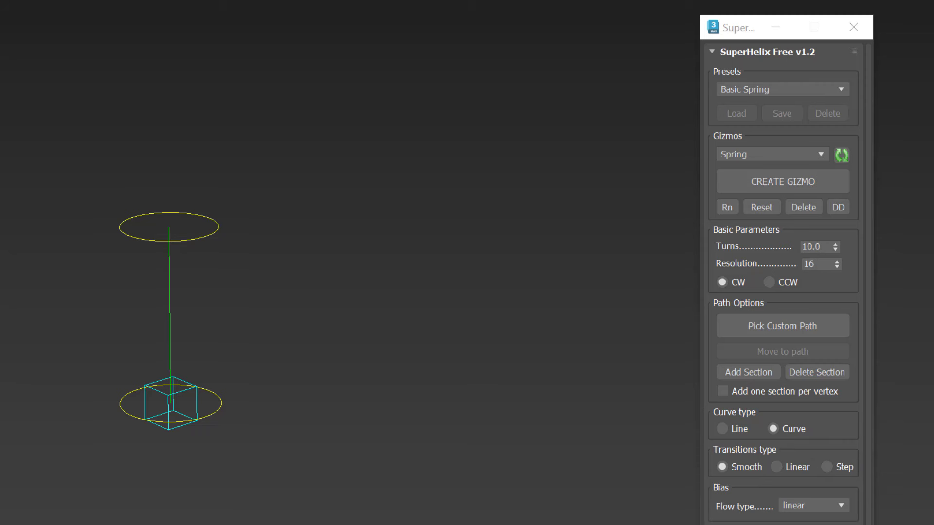
# - Reset the Spring gizmo and resize its upper and lower circles with the Scale tool
pyautogui.click(763, 207)
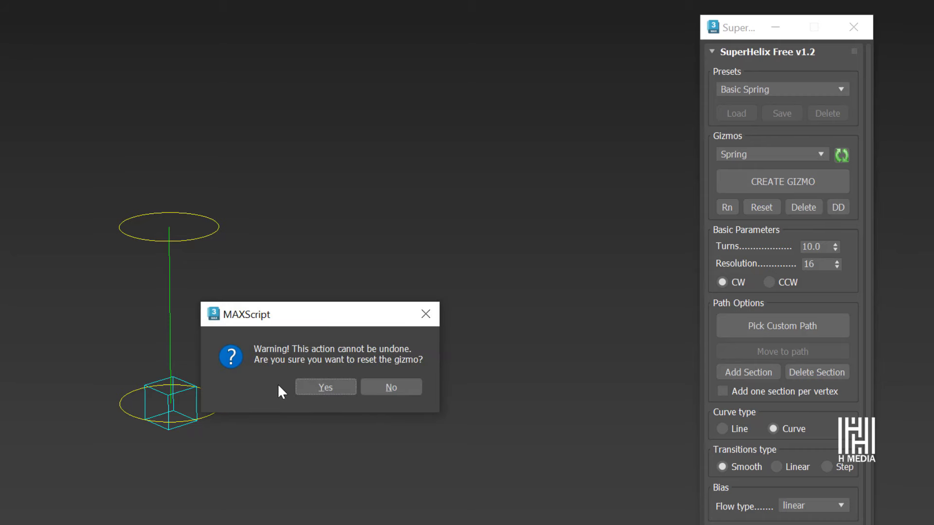
pyautogui.click(323, 387)
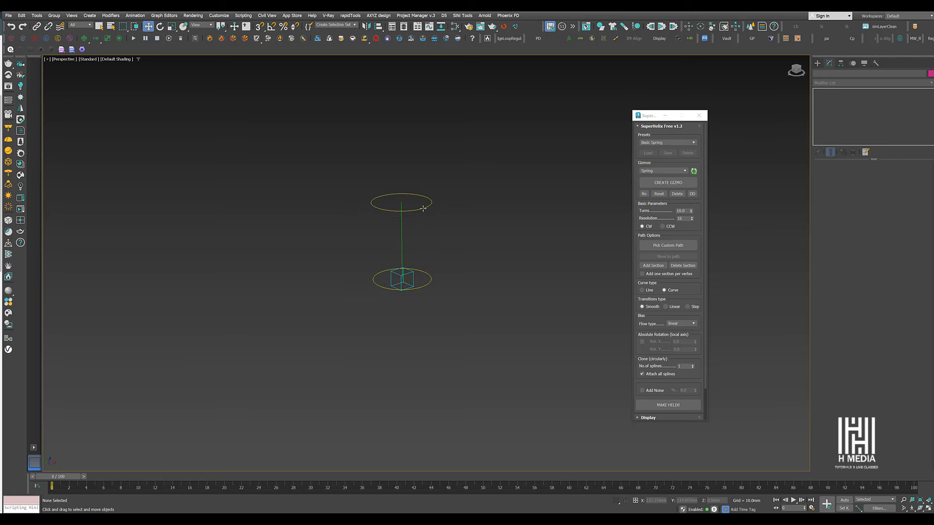
pyautogui.click(423, 208)
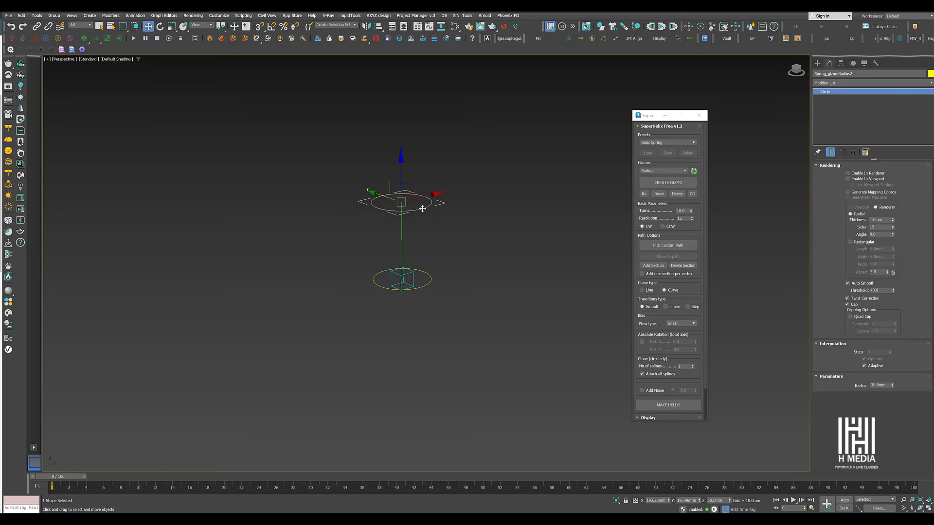
pyautogui.press('r')
pyautogui.click(408, 281)
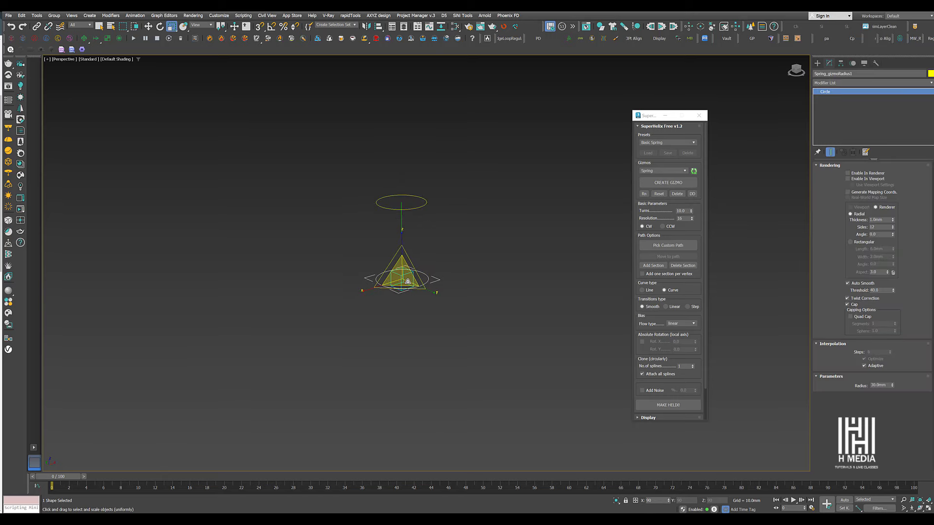
pyautogui.press('w')
pyautogui.click(477, 278)
# - Generate the helix from the Spring gizmo and move the resulting spring clear to one side of it
pyautogui.click(666, 407)
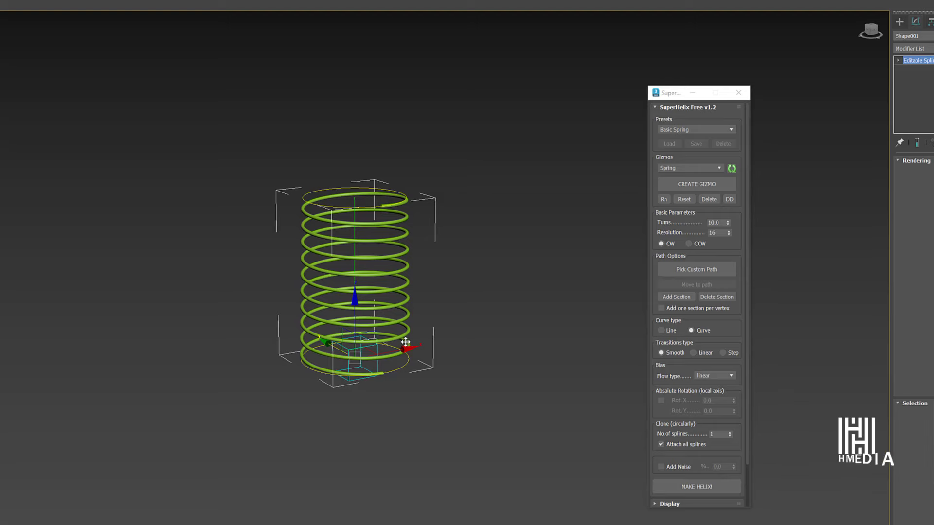
pyautogui.moveTo(398, 347); pyautogui.dragTo(229, 363)
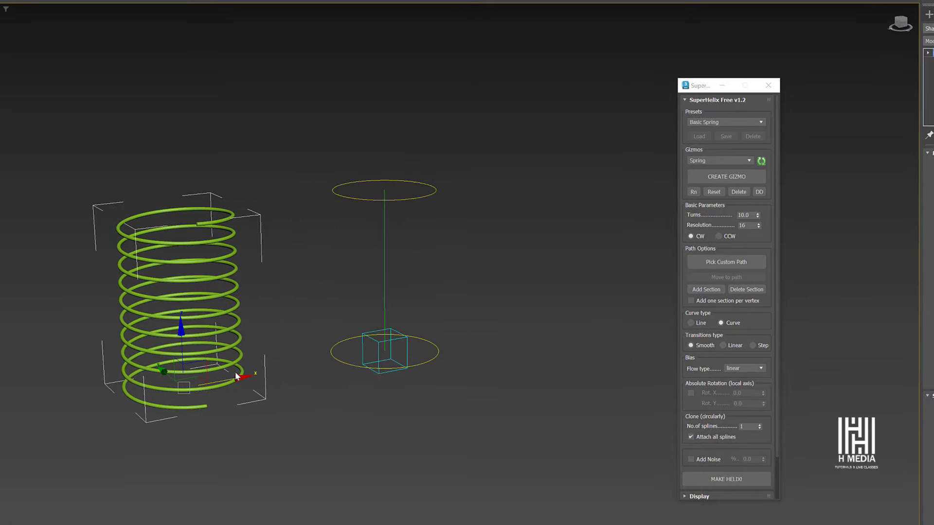
pyautogui.moveTo(218, 380); pyautogui.dragTo(267, 364, button='middle')
pyautogui.moveTo(218, 368); pyautogui.dragTo(226, 380)
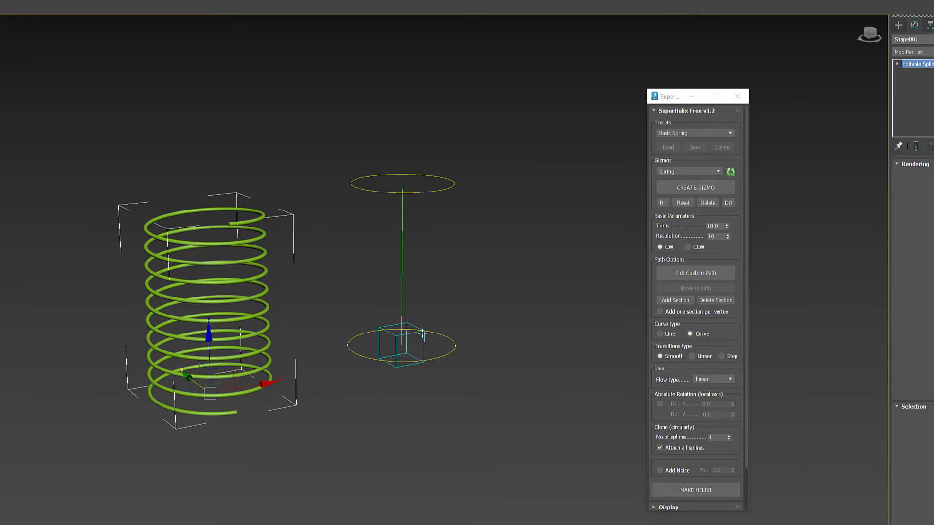
# - Increase the rendered thickness of the generated spring's spline
pyautogui.click(427, 191)
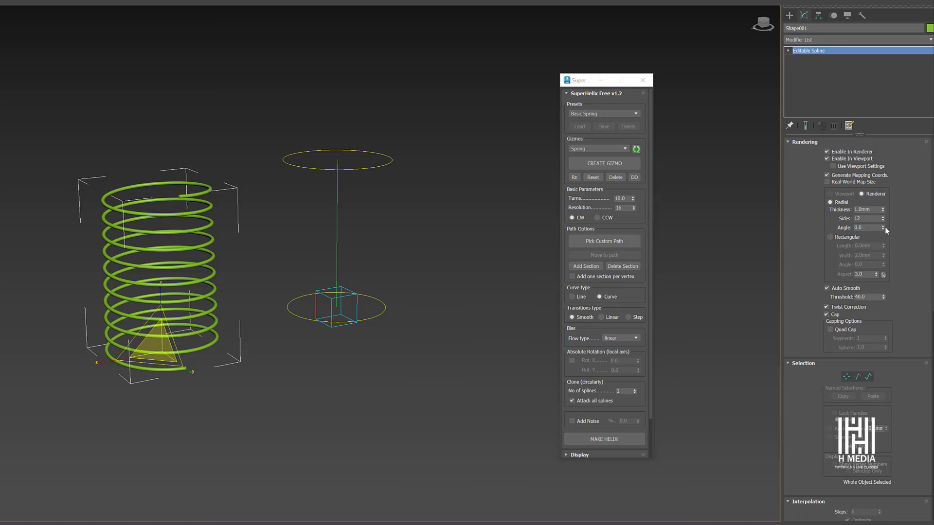
pyautogui.moveTo(894, 188); pyautogui.dragTo(893, 194)
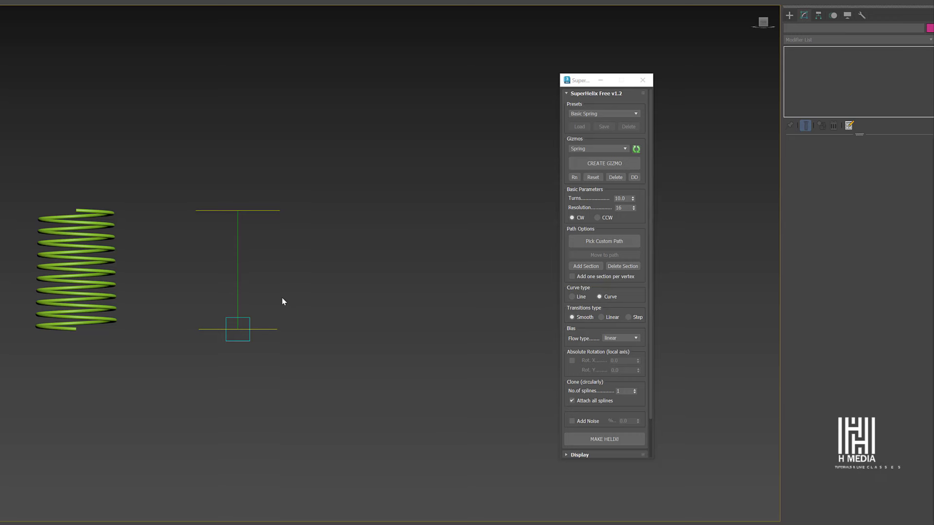
# - Draw an open, smoothly curved spline with the Line tool on the empty side of the gizmo, starting above it
pyautogui.click(790, 15)
pyautogui.click(799, 28)
pyautogui.click(820, 87)
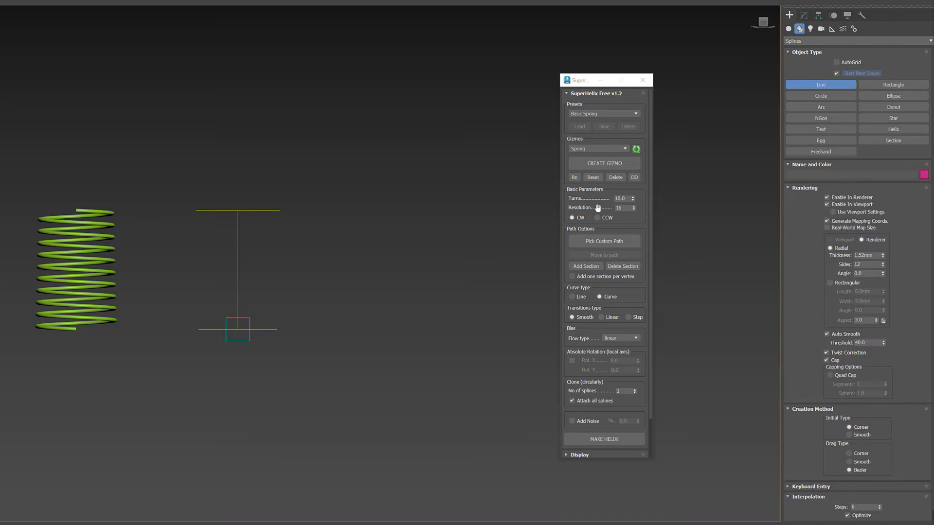
pyautogui.click(477, 47)
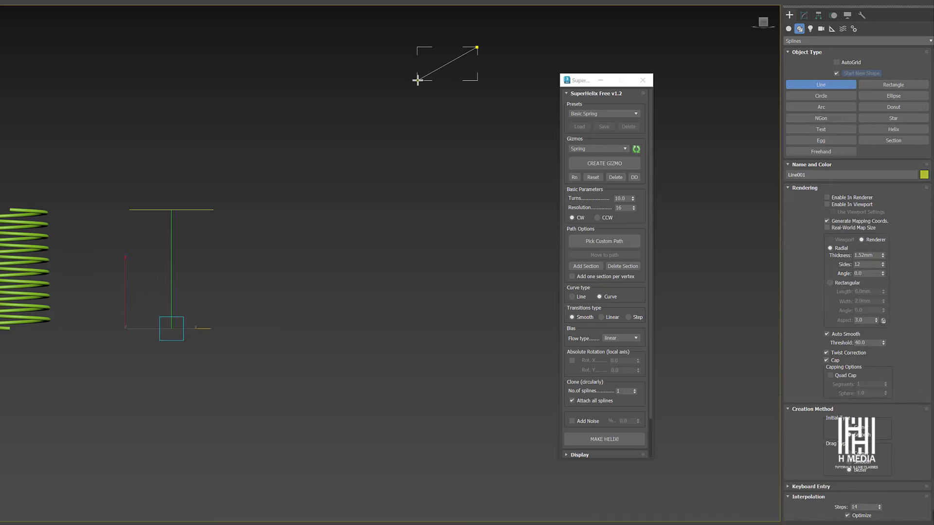
pyautogui.click(416, 82)
pyautogui.click(409, 103)
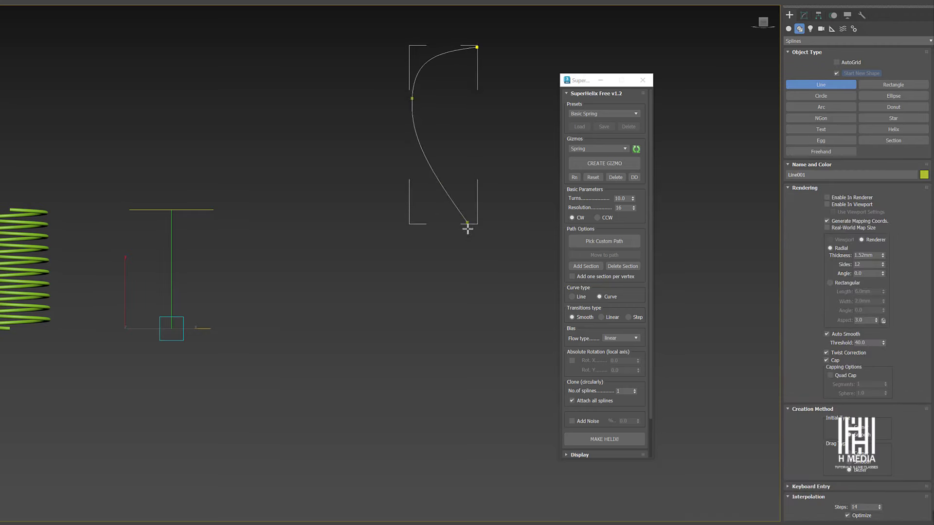
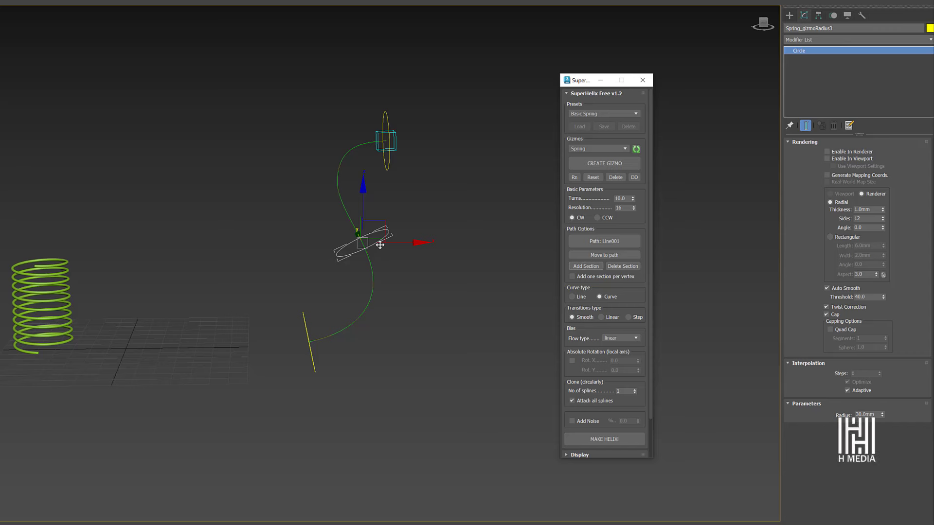
# - Scale down the gizmo circle at the lower end of the custom path
pyautogui.click(310, 340)
pyautogui.keyDown('alt'); pyautogui.moveTo(310, 341); pyautogui.dragTo(291, 312, button='middle'); pyautogui.keyUp('alt')
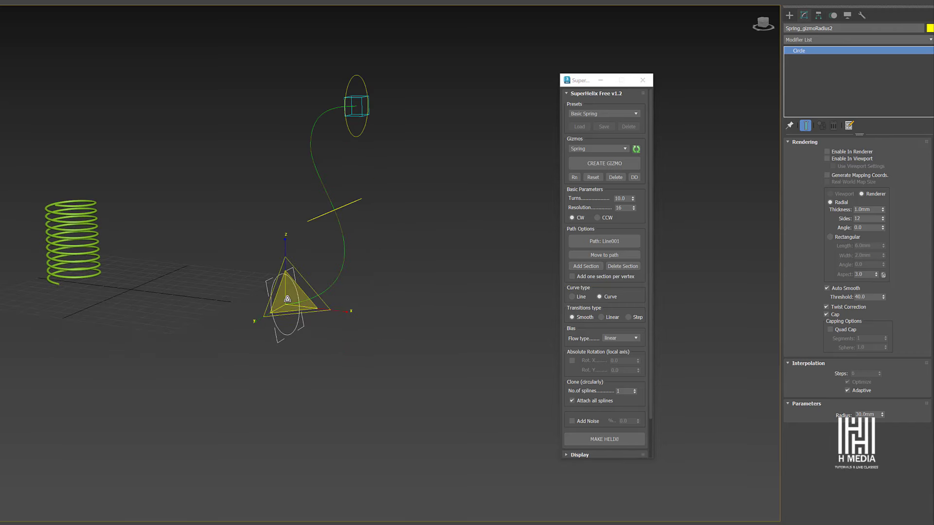
pyautogui.moveTo(291, 312); pyautogui.dragTo(298, 323)
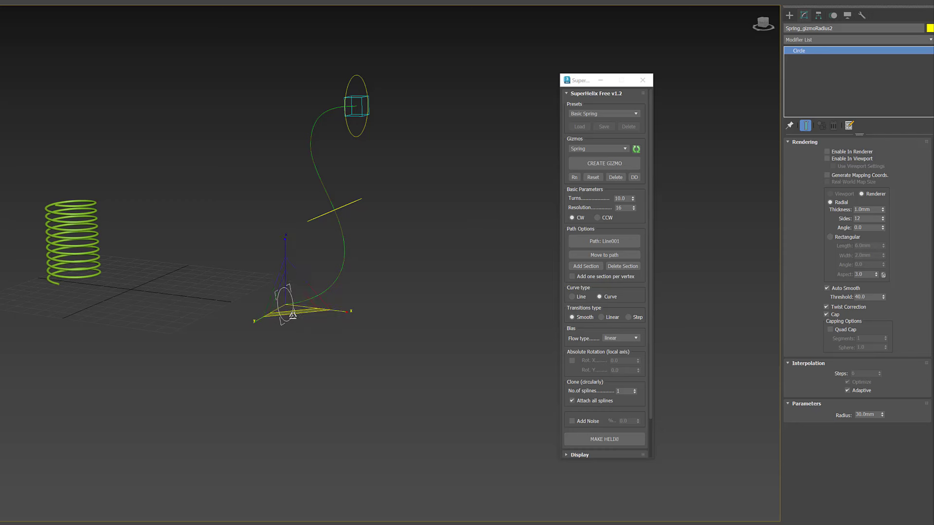
pyautogui.moveTo(290, 298); pyautogui.dragTo(316, 327)
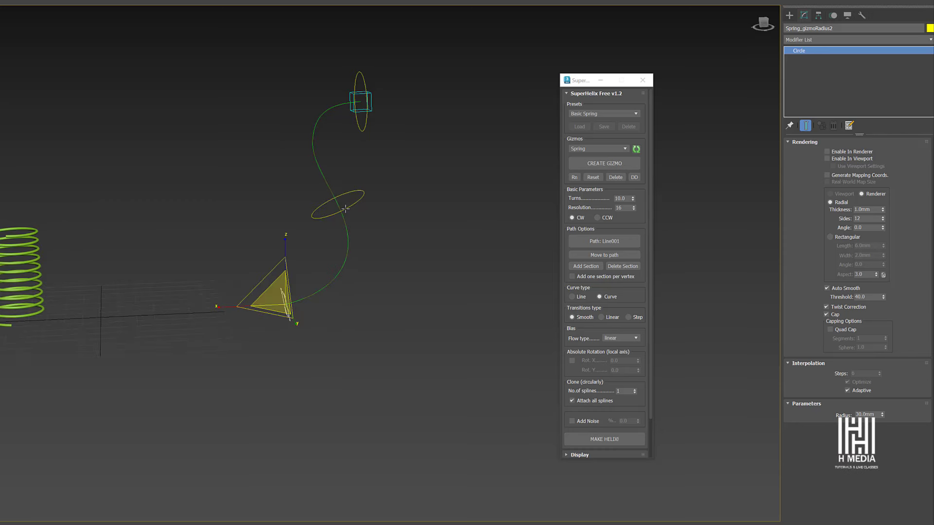
# - Scale down the middle and upper gizmo circles on the custom path
pyautogui.scroll(3, 340, 200)
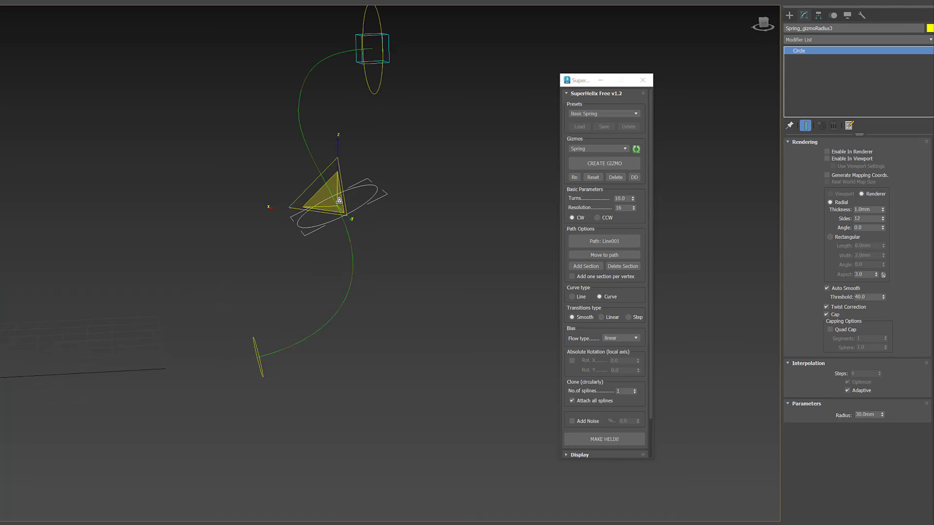
pyautogui.moveTo(339, 201); pyautogui.dragTo(344, 227, button='middle')
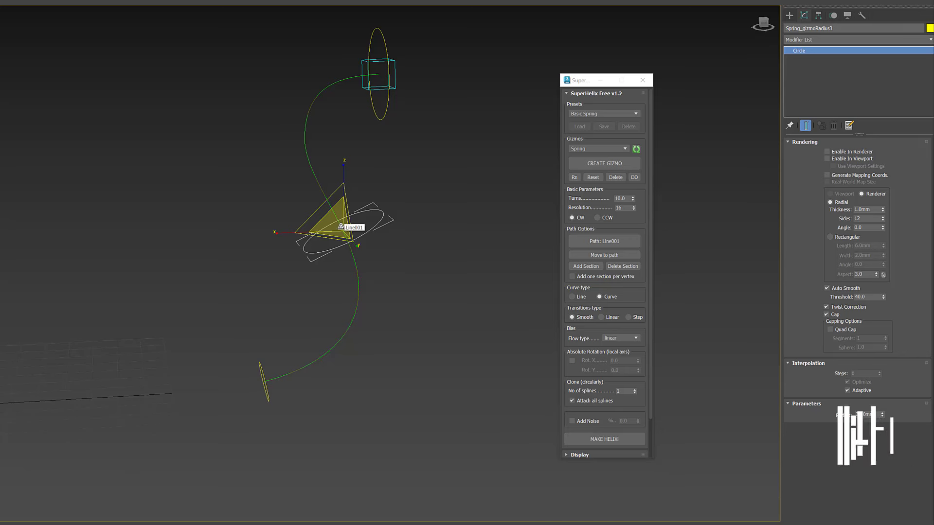
pyautogui.moveTo(341, 227); pyautogui.dragTo(348, 235)
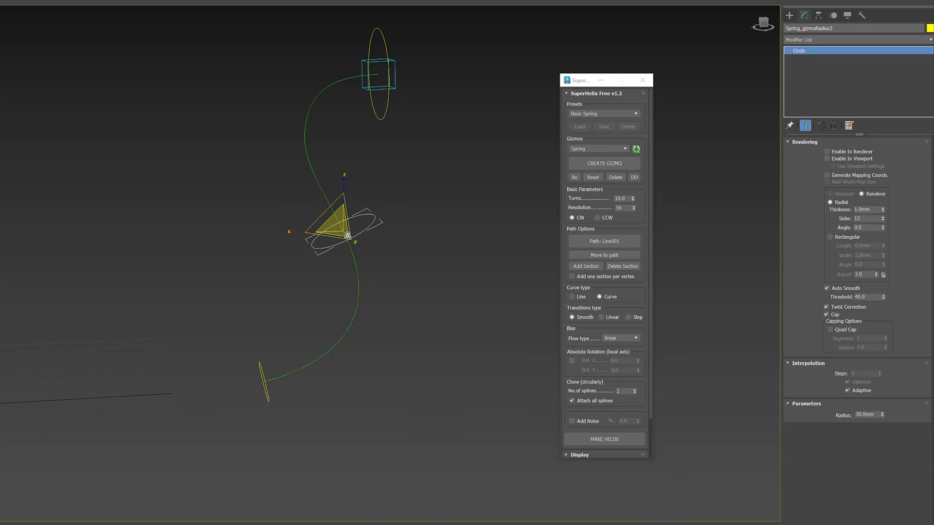
pyautogui.click(377, 73)
pyautogui.moveTo(377, 73); pyautogui.dragTo(371, 147, button='middle')
pyautogui.moveTo(372, 147); pyautogui.dragTo(379, 152)
pyautogui.keyDown('alt'); pyautogui.moveTo(379, 151); pyautogui.dragTo(359, 157, button='middle'); pyautogui.keyUp('alt')
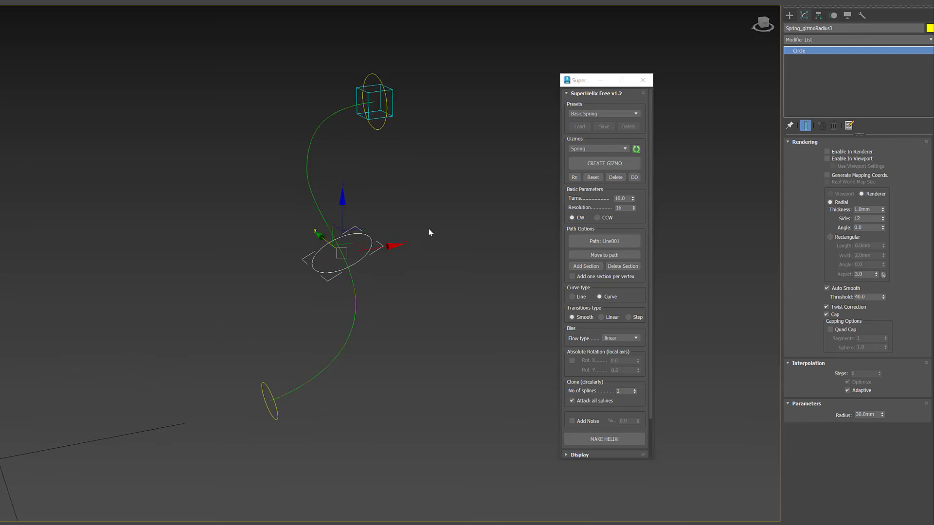
# - Generate the helix along the custom path and move the resulting spring clear to one side of the gizmo
pyautogui.keyDown('alt'); pyautogui.moveTo(428, 228); pyautogui.dragTo(389, 279, button='middle'); pyautogui.keyUp('alt')
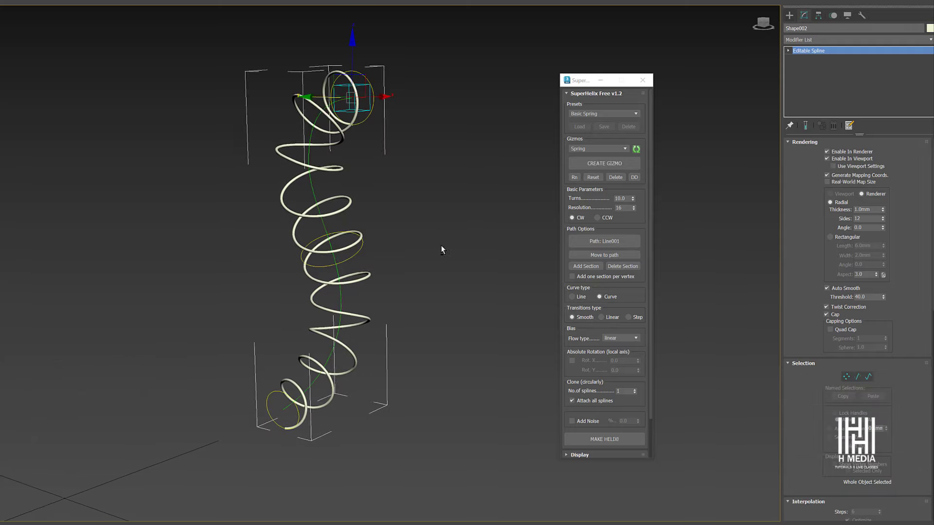
pyautogui.keyDown('alt'); pyautogui.moveTo(441, 247); pyautogui.dragTo(421, 242, button='middle'); pyautogui.keyUp('alt')
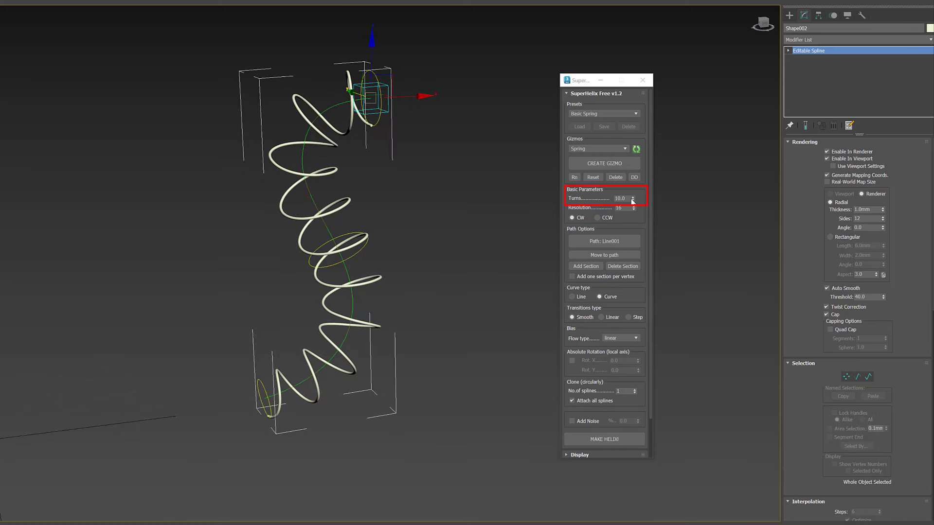
pyautogui.click(628, 198)
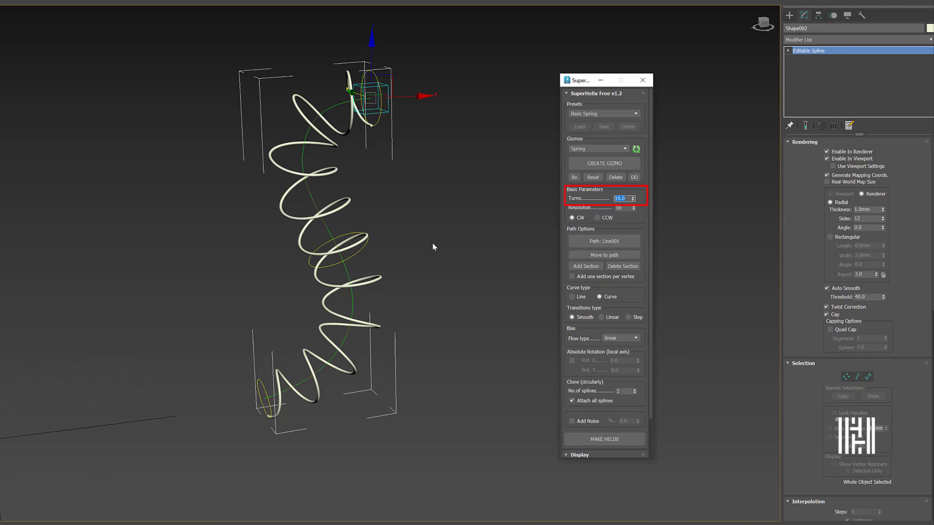
pyautogui.click(432, 264)
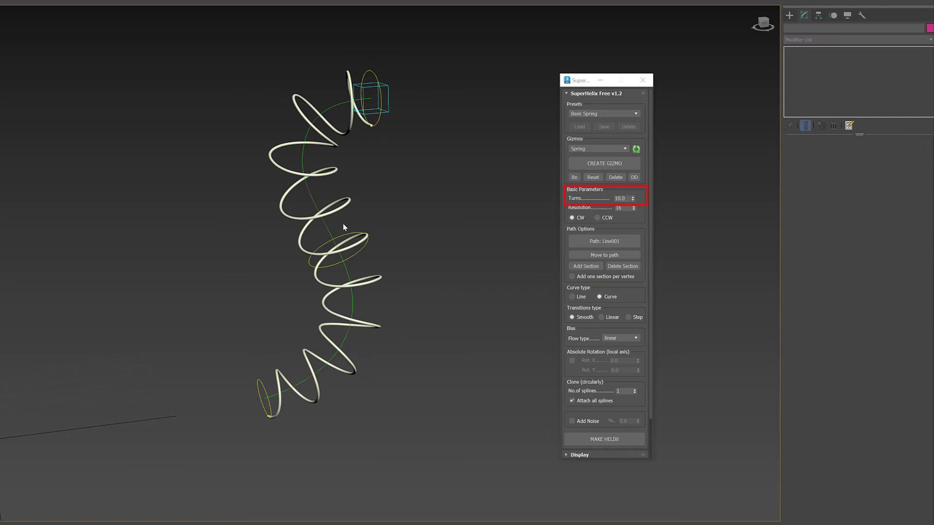
pyautogui.click(334, 212)
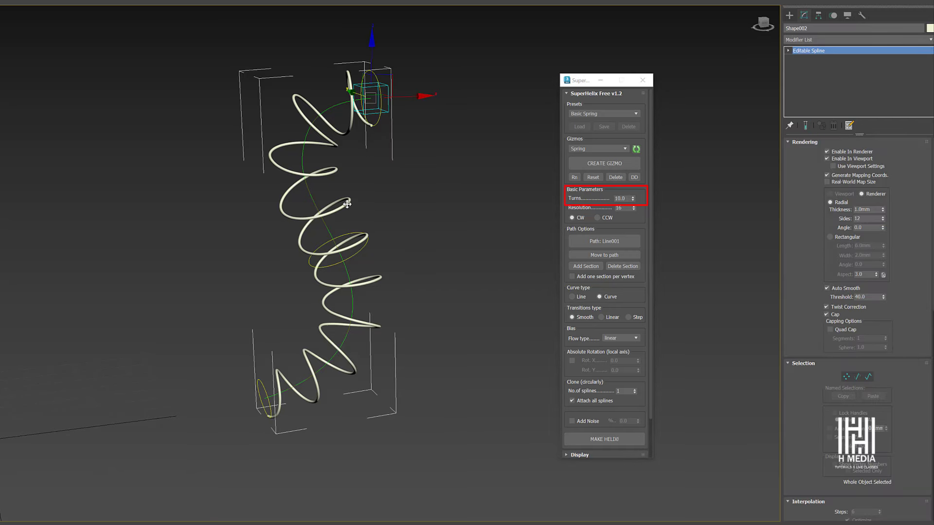
pyautogui.moveTo(343, 108); pyautogui.dragTo(361, 249)
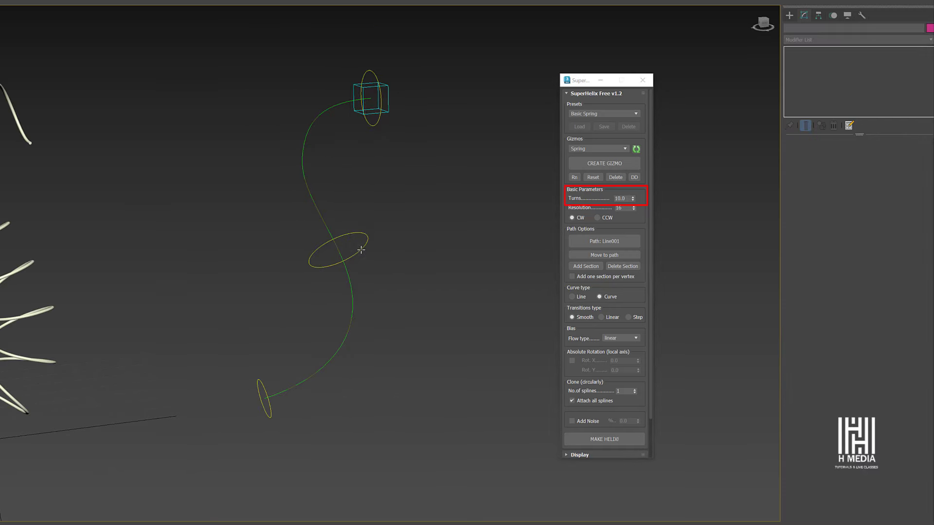
# - Generate a denser helix along the path with Turns set to 30 and move it aside, clear of the gizmo
pyautogui.click(591, 199)
pyautogui.write('30')
pyautogui.press('Return')
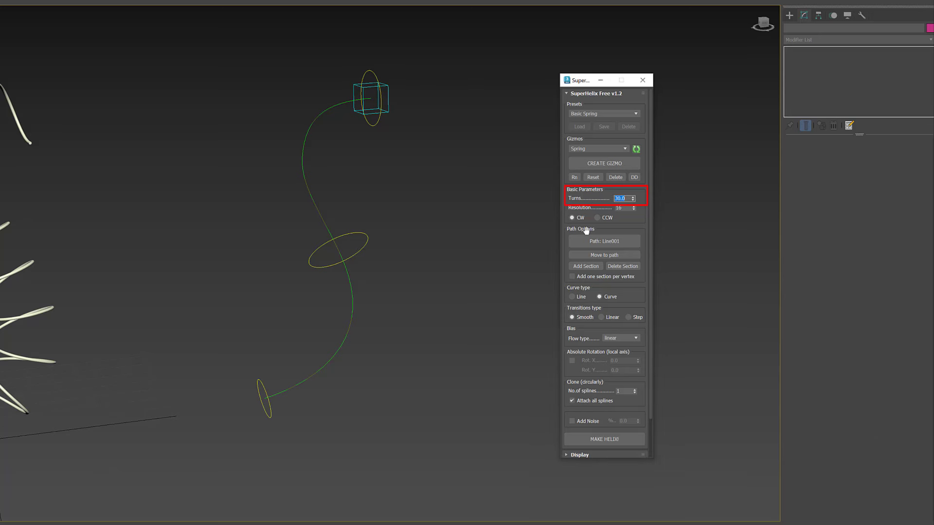
pyautogui.click(614, 441)
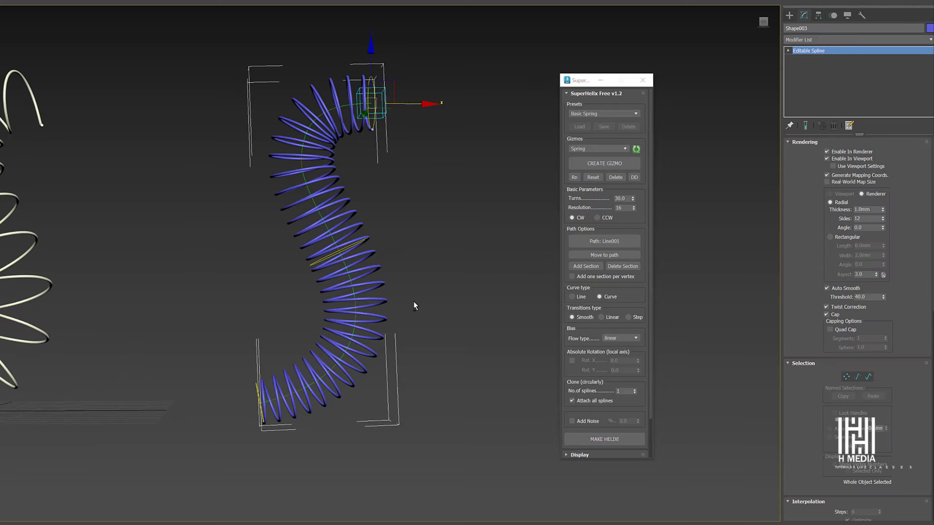
pyautogui.scroll(-4, 413, 306)
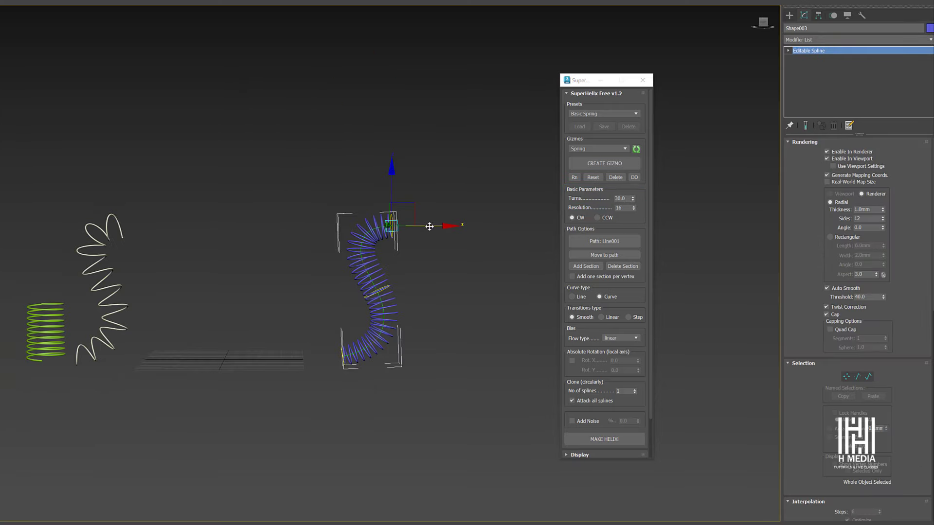
pyautogui.moveTo(430, 226); pyautogui.dragTo(288, 230)
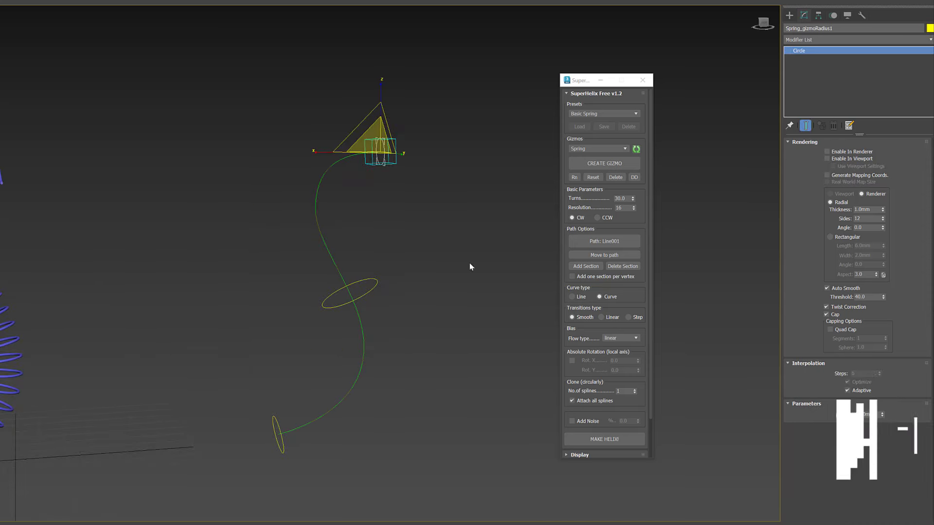
# - Generate another helix along the path with the upper and middle gizmo circles scaled down, and increase its rendered thickness
pyautogui.click(386, 283)
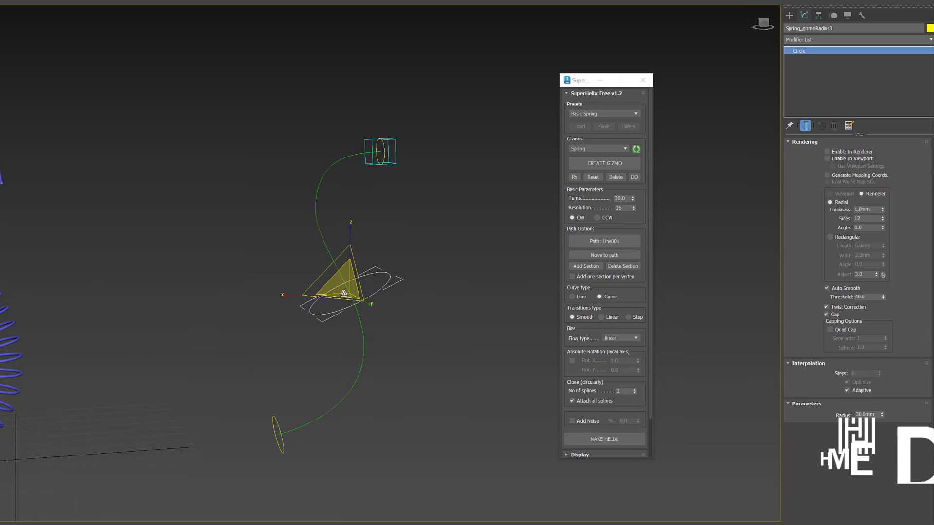
pyautogui.moveTo(343, 293); pyautogui.dragTo(400, 397)
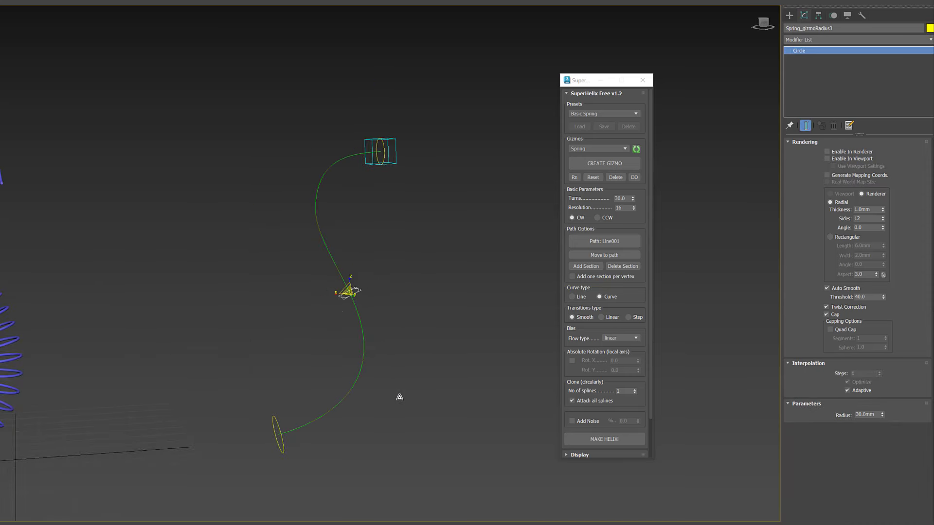
pyautogui.click(586, 438)
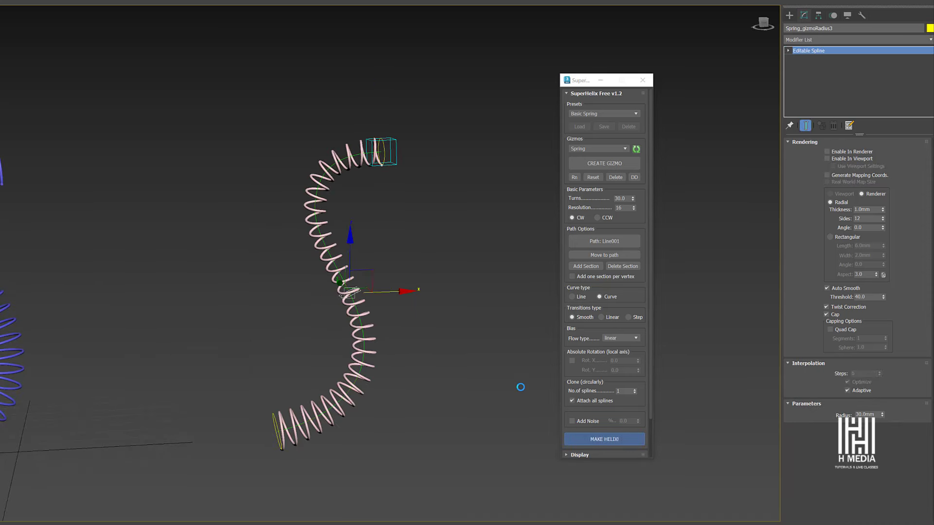
pyautogui.keyDown('alt'); pyautogui.moveTo(410, 336); pyautogui.dragTo(387, 334, button='middle'); pyautogui.keyUp('alt')
pyautogui.moveTo(883, 209); pyautogui.dragTo(892, 146)
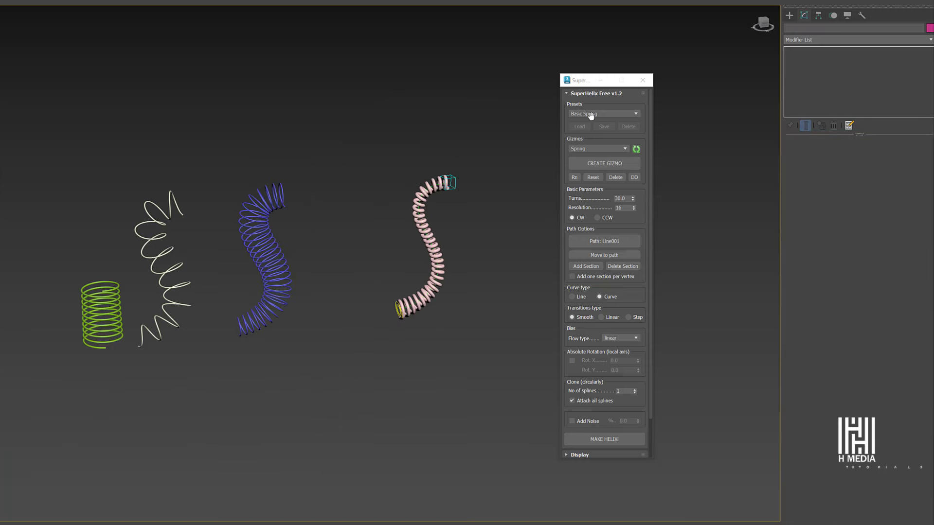
pyautogui.click(634, 112)
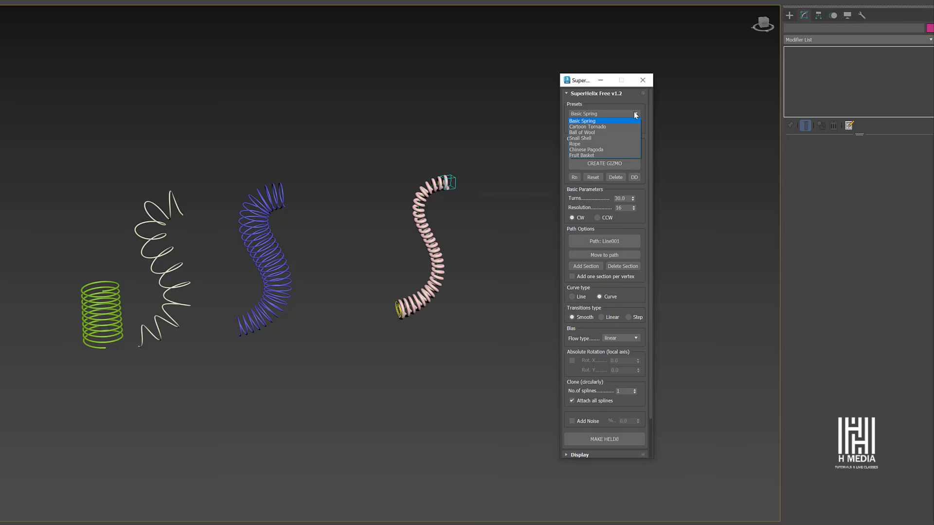
pyautogui.click(635, 112)
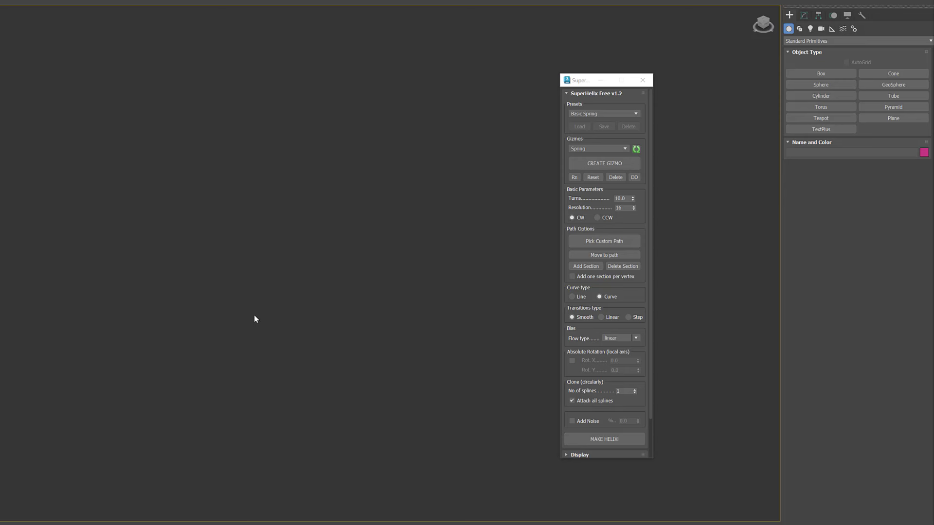
# - Choose the Fruit Basket preset in the empty scene and create its gizmo
pyautogui.click(603, 113)
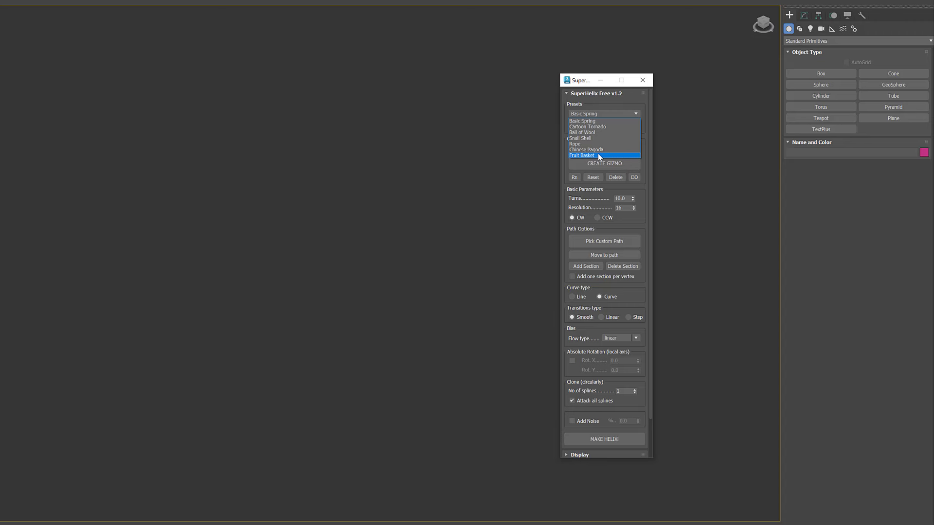
pyautogui.click(597, 155)
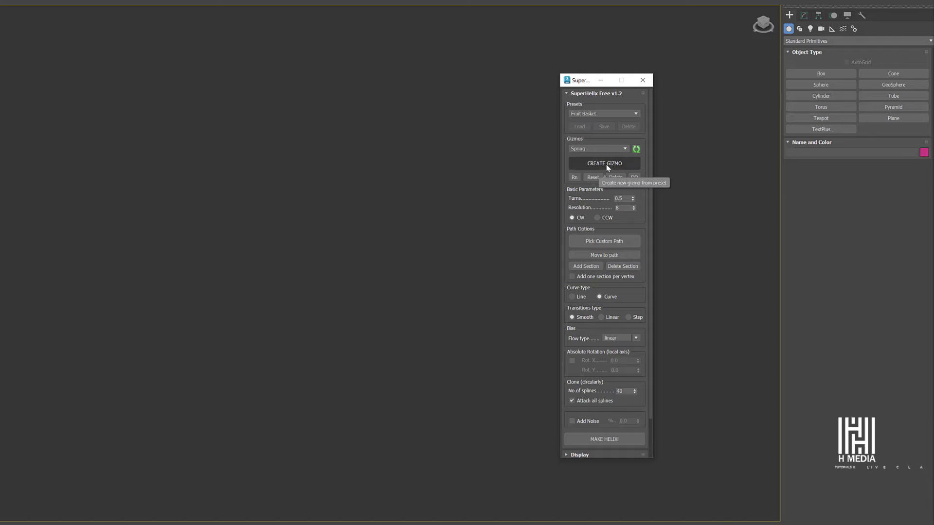
pyautogui.click(606, 165)
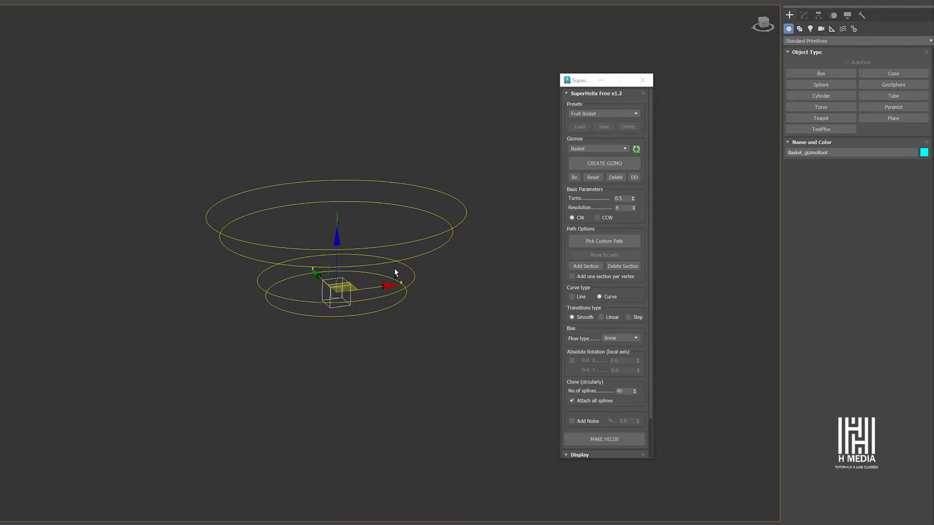
# - Generate the basket helix from the Fruit Basket gizmo with 0.5 turns
pyautogui.keyDown('alt'); pyautogui.moveTo(394, 268); pyautogui.dragTo(371, 261, button='middle'); pyautogui.keyUp('alt')
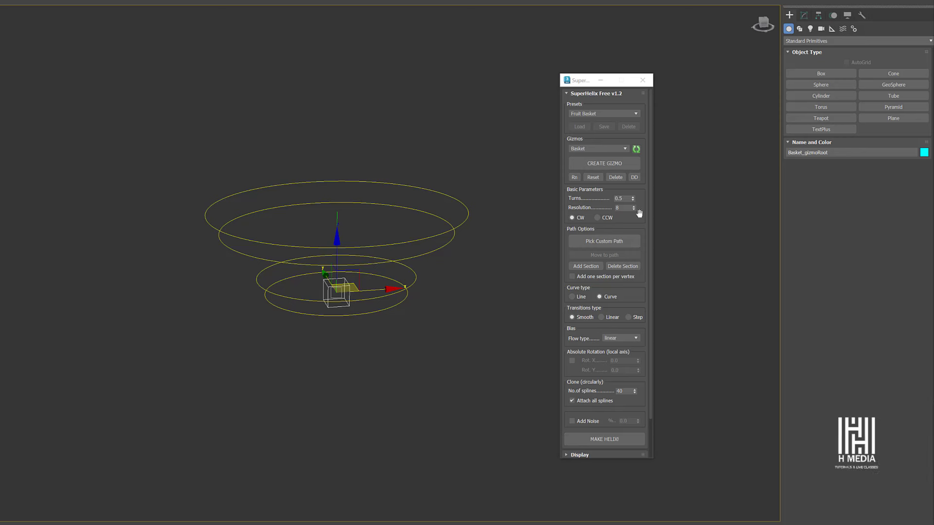
pyautogui.moveTo(630, 198); pyautogui.dragTo(592, 198)
pyautogui.press('Return')
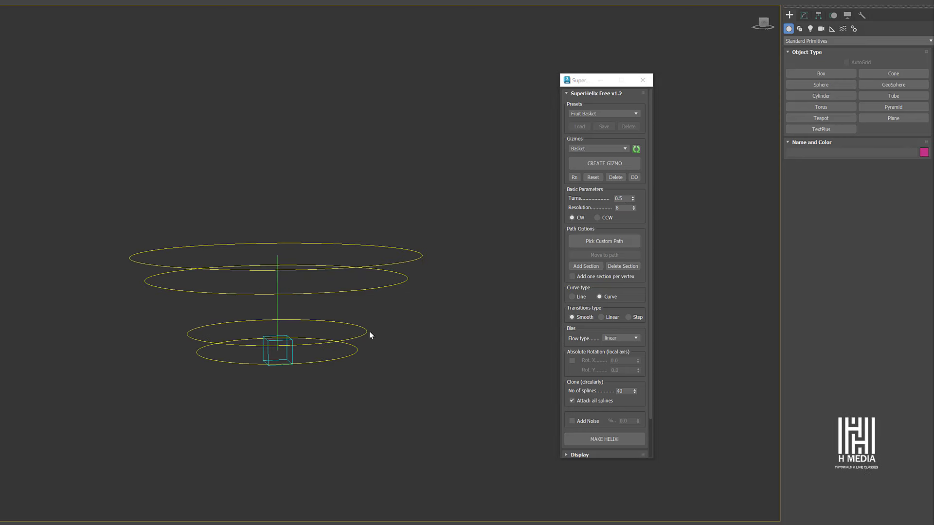
pyautogui.click(577, 439)
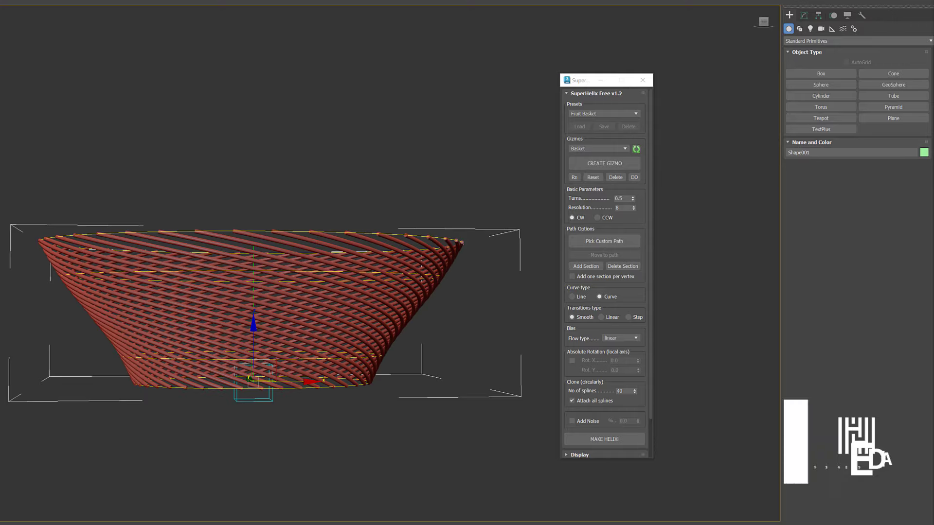
# - Move the generated basket shape sideways, clear of its gizmo
pyautogui.keyDown('alt'); pyautogui.moveTo(243, 265); pyautogui.dragTo(227, 314, button='middle'); pyautogui.keyUp('alt')
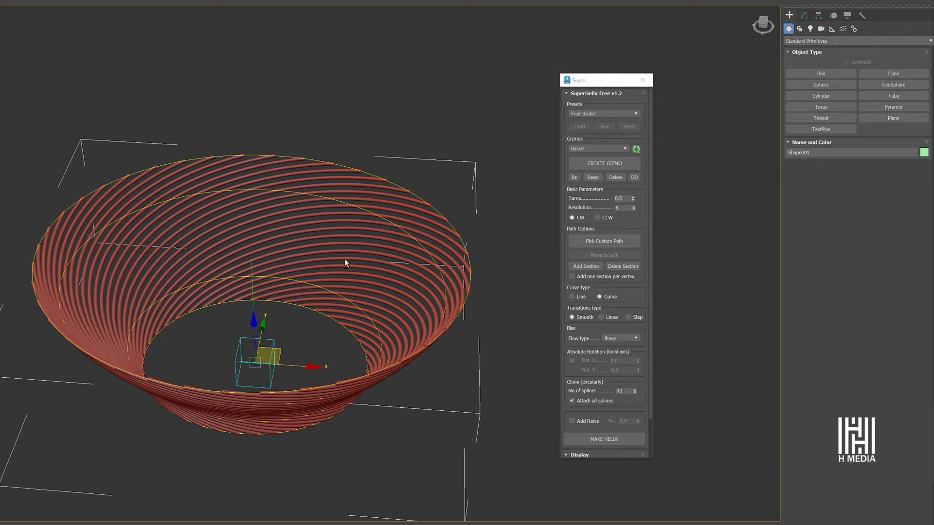
pyautogui.moveTo(346, 263)
pyautogui.keyDown('alt'); pyautogui.mouseDown(button='middle')
pyautogui.moveTo(361, 247)
pyautogui.moveTo(344, 261)
pyautogui.mouseUp(button='middle'); pyautogui.keyUp('alt')
pyautogui.scroll(-3, 336, 256)
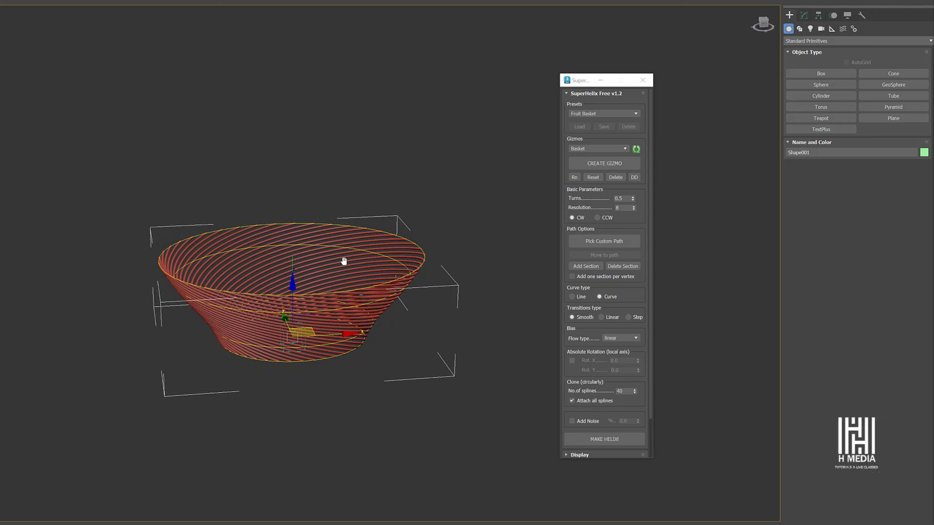
pyautogui.moveTo(344, 261); pyautogui.dragTo(437, 233, button='middle')
pyautogui.moveTo(438, 309); pyautogui.dragTo(140, 318)
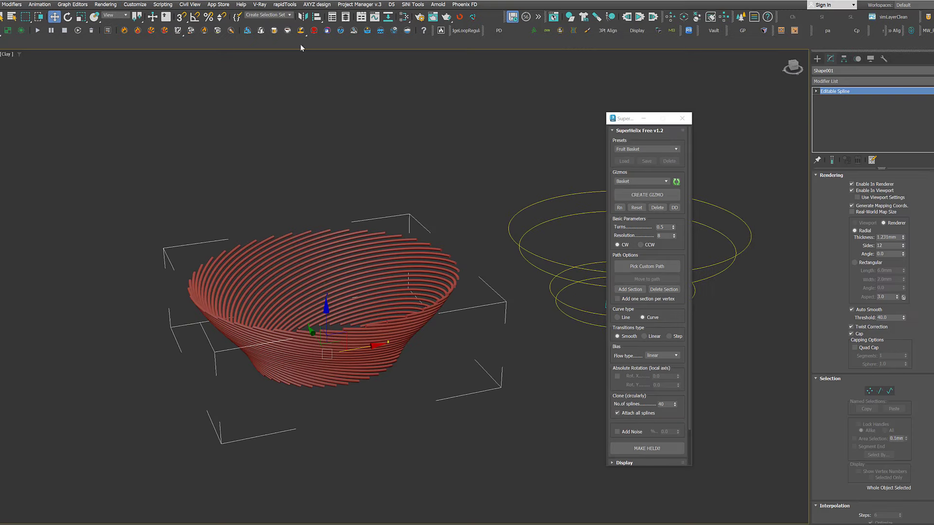
# - Mirror the basket shape along the X axis as an instance so the strands cross into a weave
pyautogui.click(304, 17)
pyautogui.moveTo(416, 205); pyautogui.dragTo(534, 204)
pyautogui.click(530, 313)
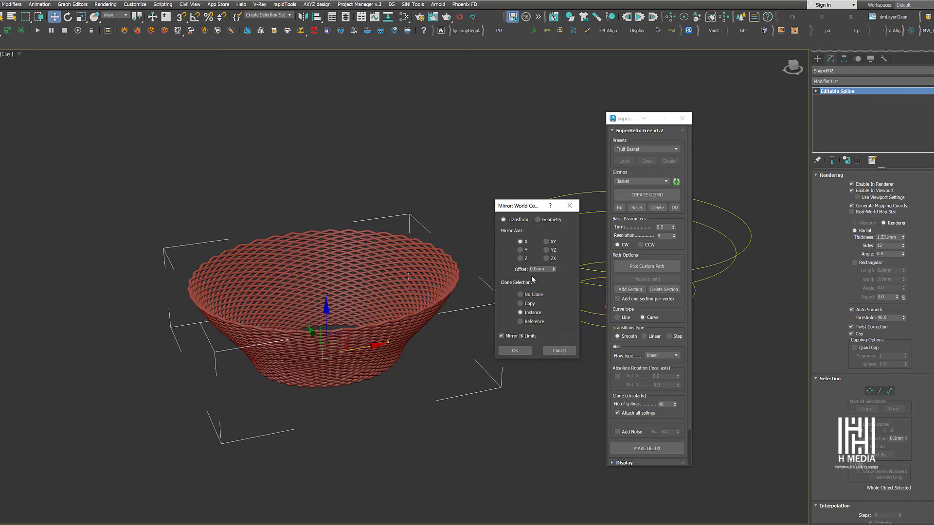
pyautogui.click(515, 350)
pyautogui.scroll(5, 413, 295)
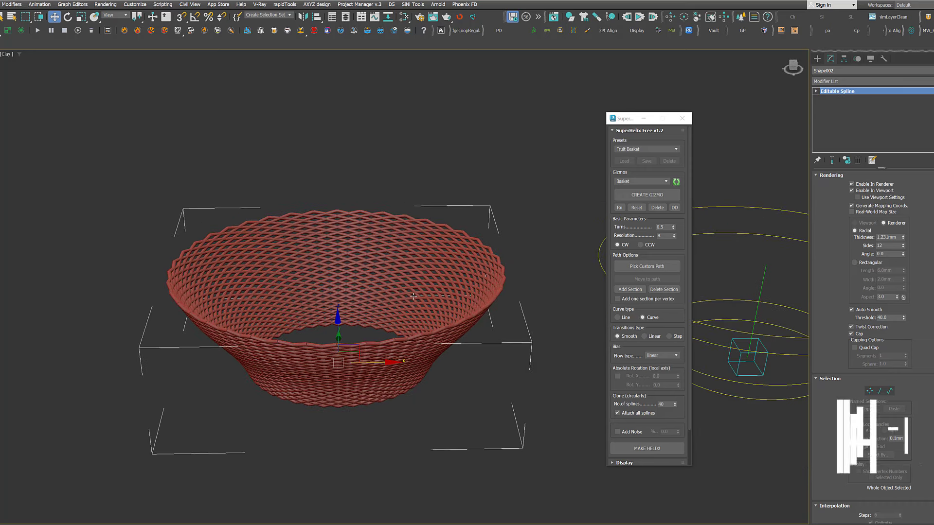
pyautogui.moveTo(414, 296)
pyautogui.keyDown('alt'); pyautogui.mouseDown(button='middle')
pyautogui.moveTo(430, 307)
pyautogui.moveTo(420, 306)
pyautogui.mouseUp(button='middle'); pyautogui.keyUp('alt')
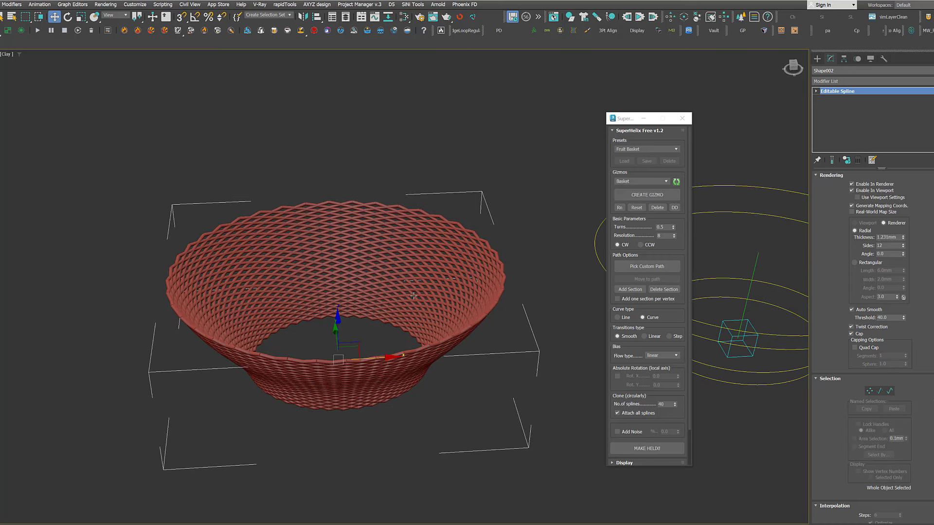
# - Choose the Rope preset and create its gizmo, named Rope, beside the basket
pyautogui.press('f')
pyautogui.scroll(-4, 413, 294)
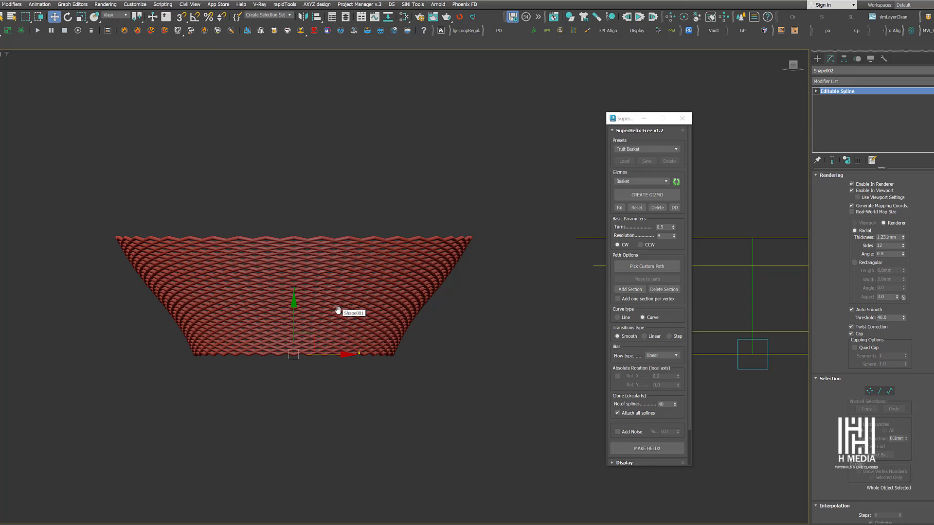
pyautogui.click(649, 150)
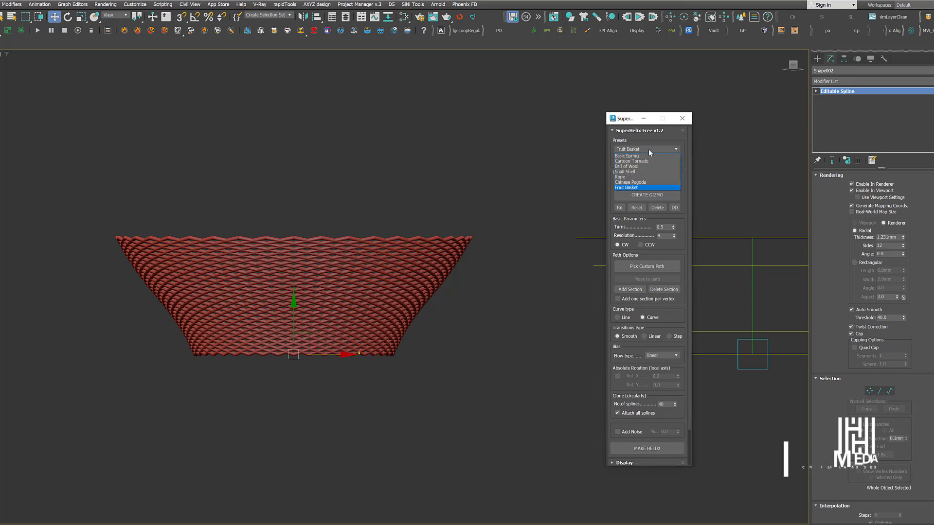
pyautogui.click(632, 180)
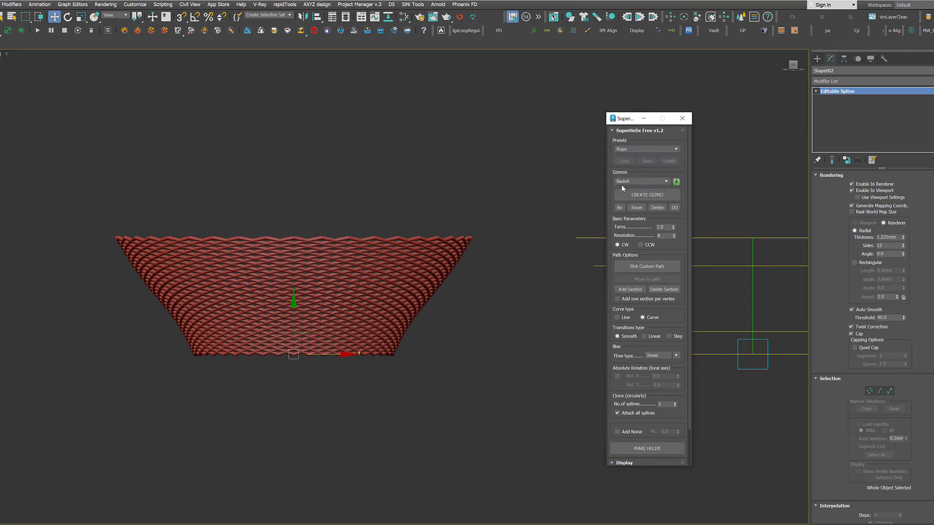
pyautogui.click(642, 196)
pyautogui.click(647, 195)
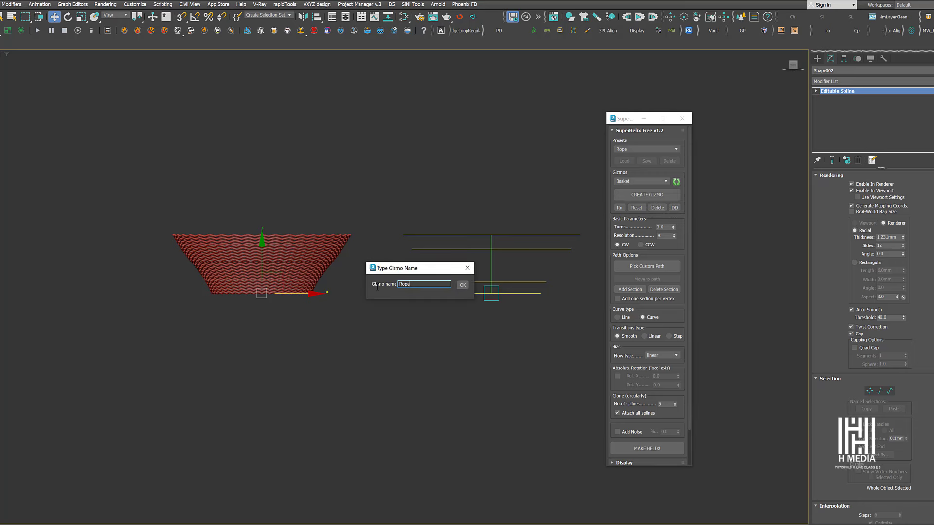
pyautogui.click(462, 285)
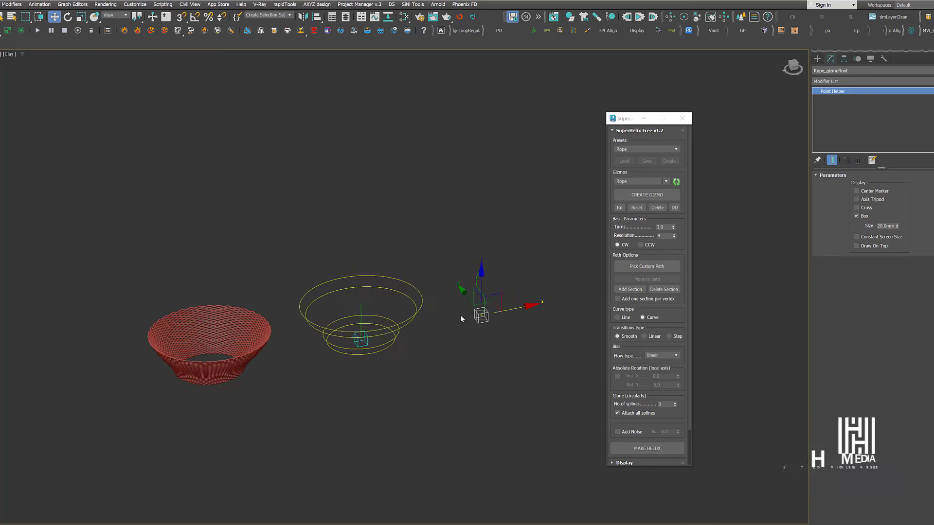
pyautogui.moveTo(444, 308); pyautogui.dragTo(471, 311, button='middle')
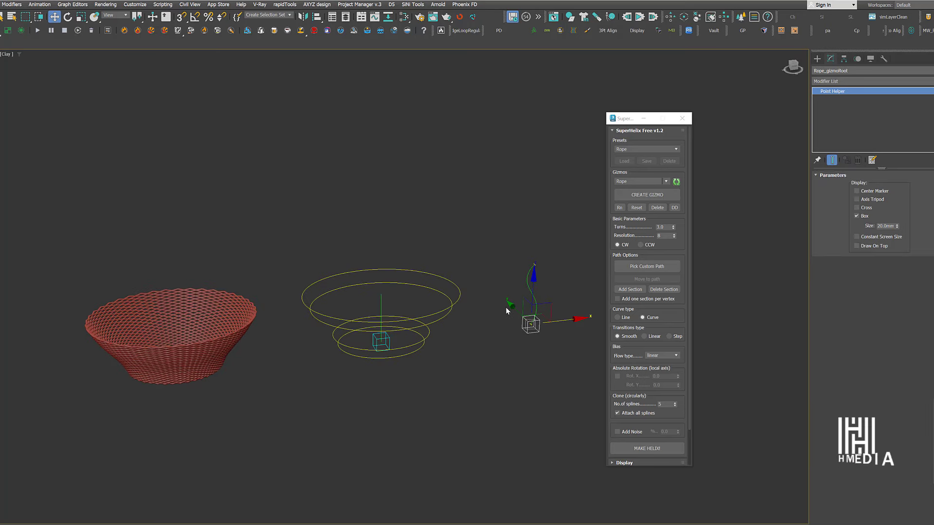
# - Draw a circle of about 59.5 mm radius along the basket's upper rim and check its fit from above
pyautogui.moveTo(281, 342); pyautogui.dragTo(286, 326, button='middle')
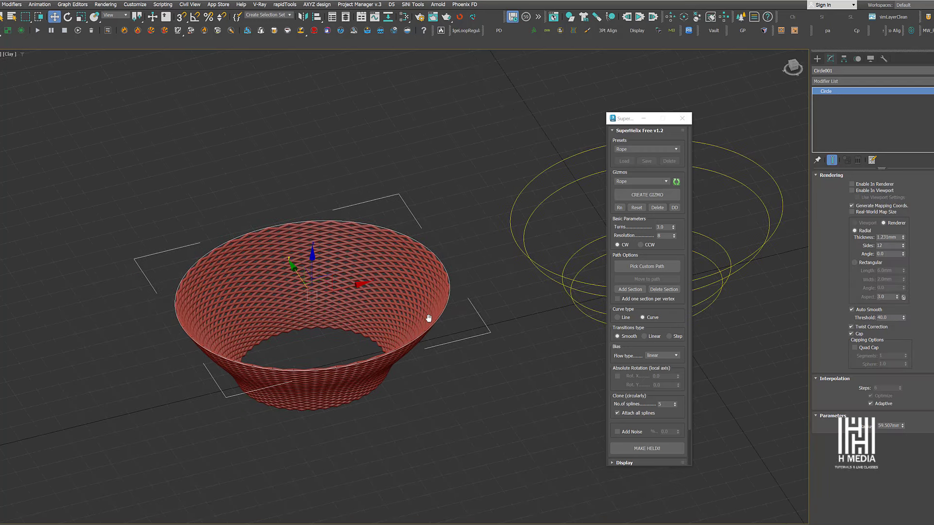
pyautogui.press('t')
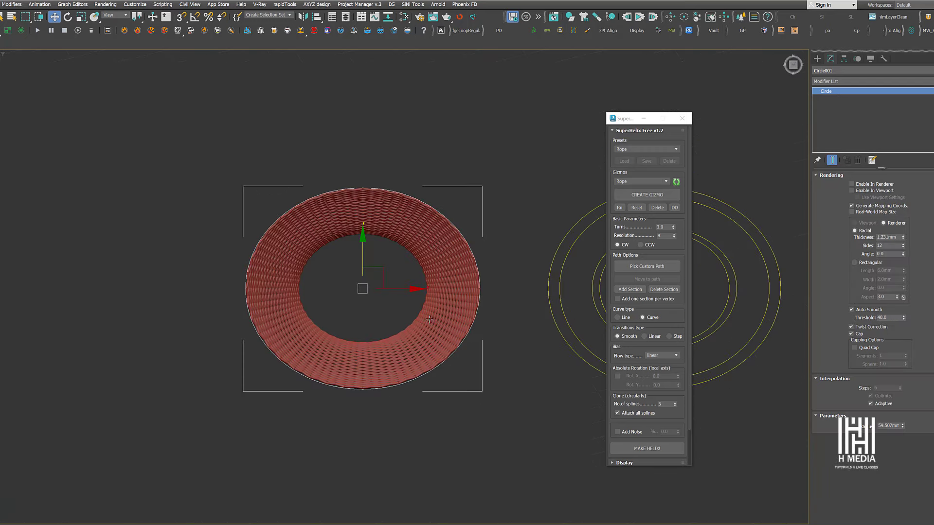
pyautogui.press('z')
pyautogui.scroll(-3, 442, 306)
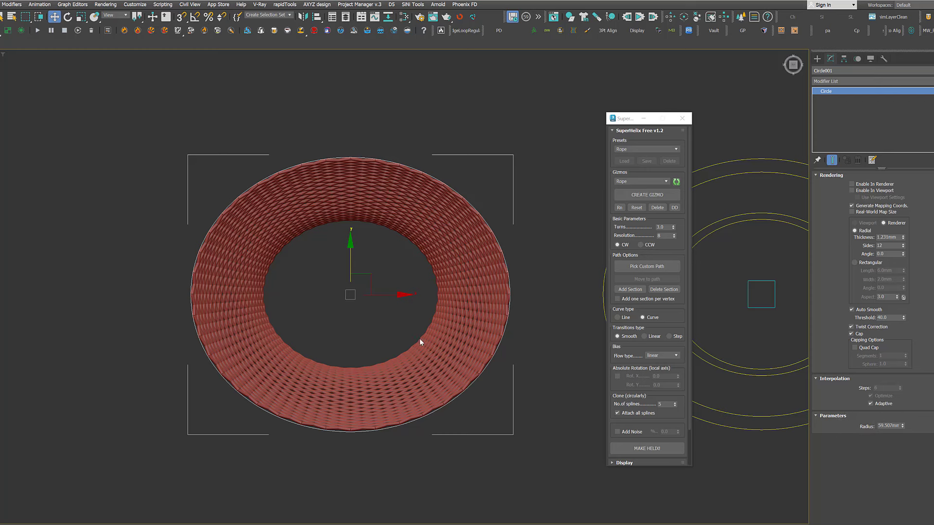
pyautogui.press('p')
# - Assign the rim circle as the Rope gizmo's custom path and move the gizmo onto it
pyautogui.click(576, 304)
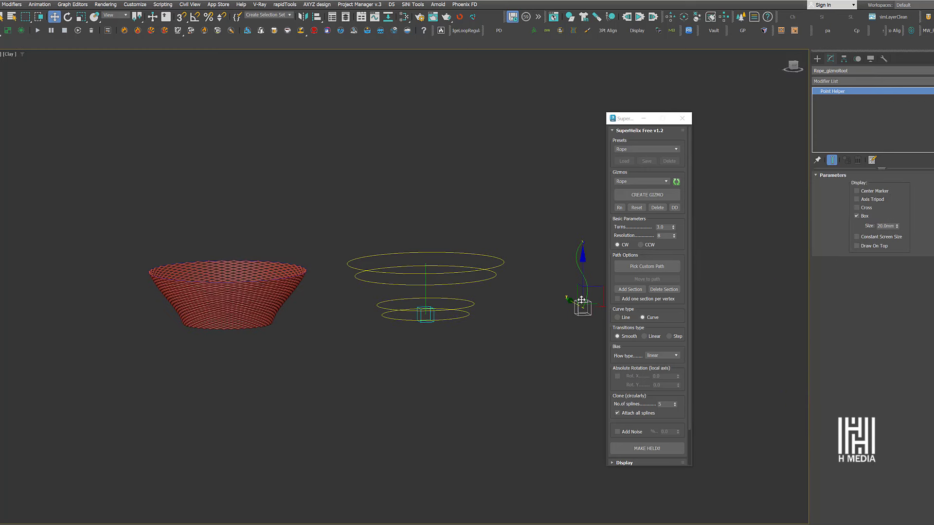
pyautogui.click(640, 267)
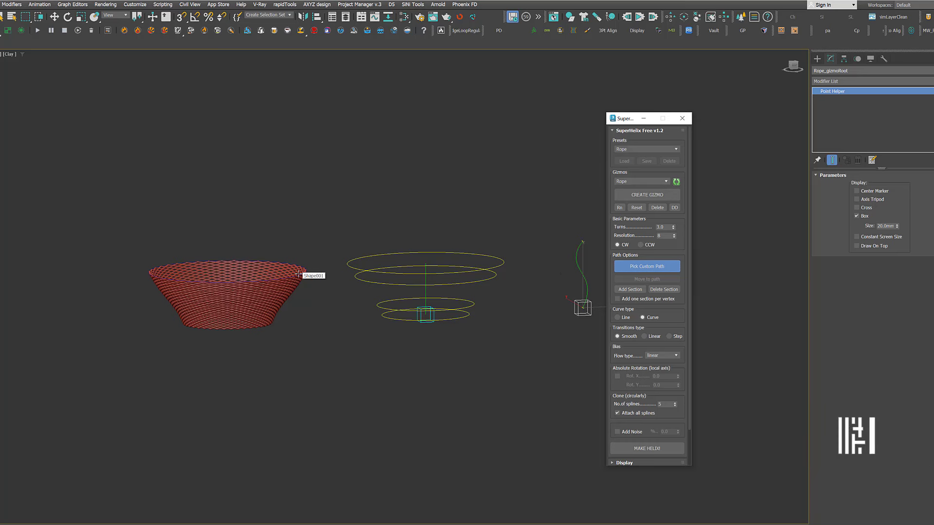
pyautogui.scroll(5, 299, 273)
pyautogui.scroll(2, 298, 274)
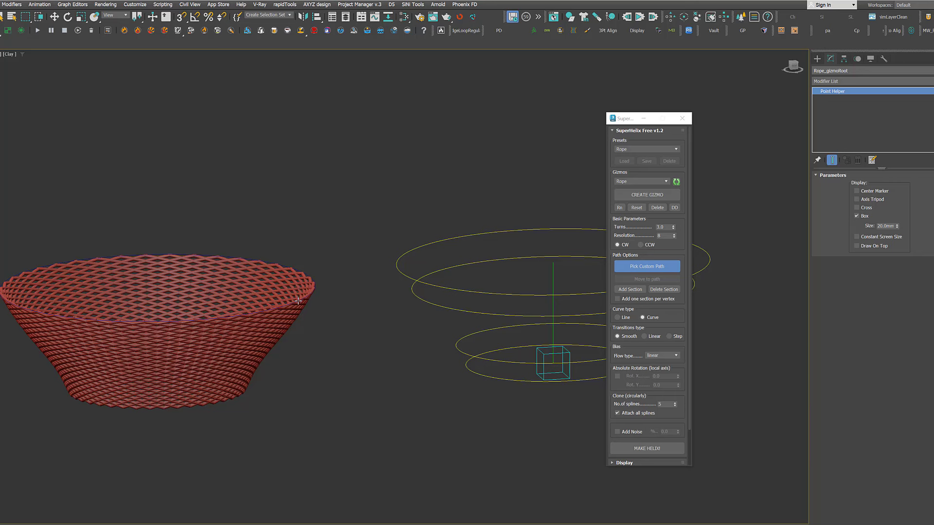
pyautogui.click(303, 296)
pyautogui.scroll(-5, 361, 263)
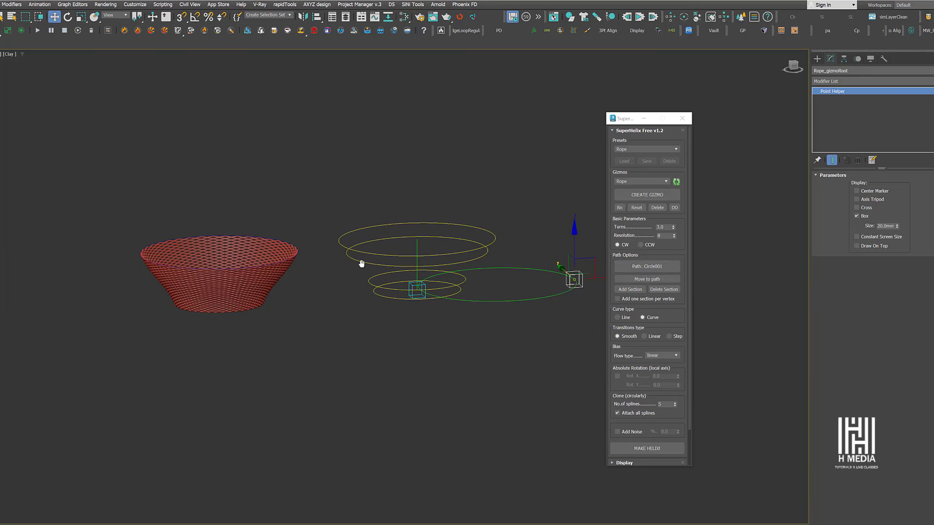
pyautogui.click(651, 279)
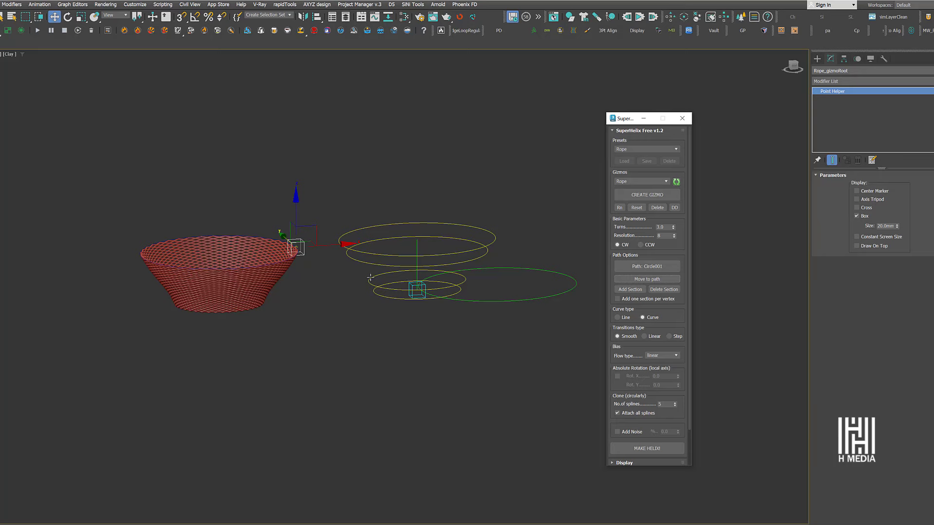
# - Set the Rope gizmo to 25 turns and generate the rope helix around the basket's rim
pyautogui.press('z')
pyautogui.scroll(-5, 417, 293)
pyautogui.moveTo(417, 294); pyautogui.dragTo(449, 319, button='middle')
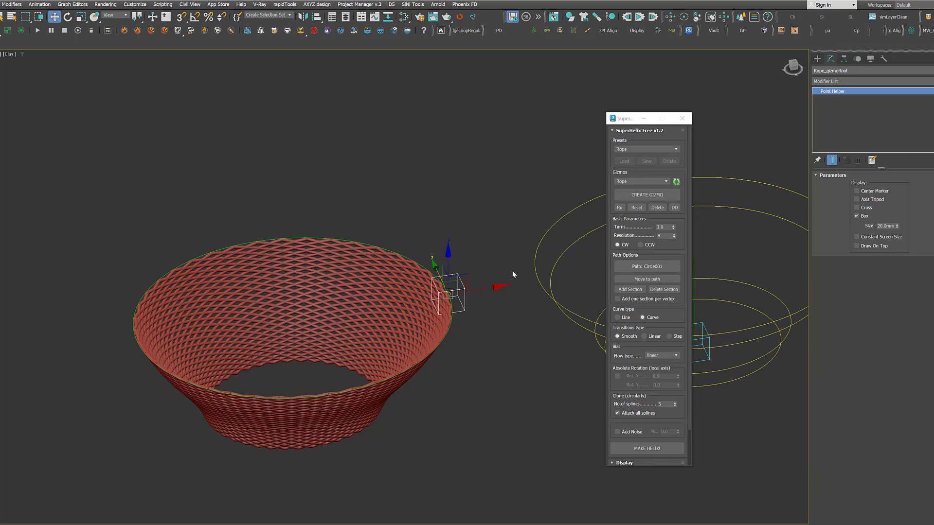
pyautogui.keyDown('alt'); pyautogui.moveTo(444, 283); pyautogui.dragTo(442, 278, button='middle'); pyautogui.keyUp('alt')
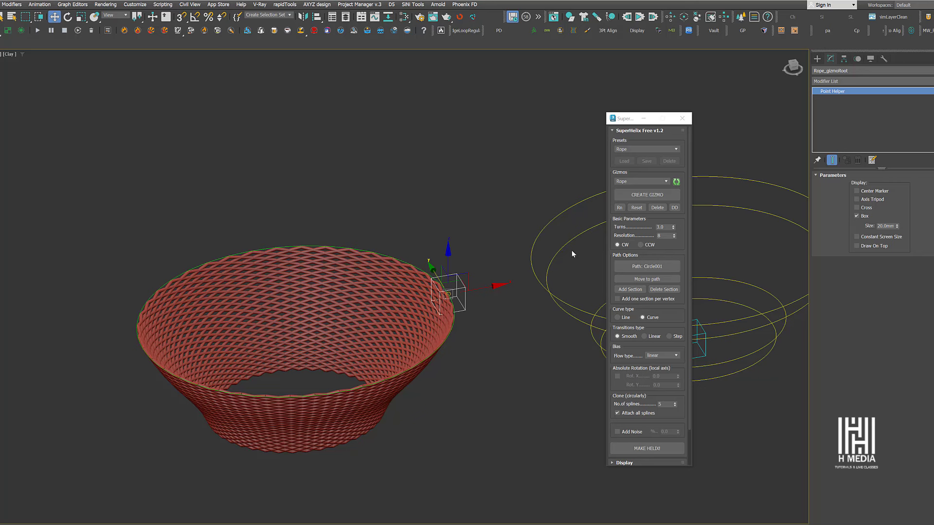
pyautogui.moveTo(666, 228); pyautogui.dragTo(640, 228)
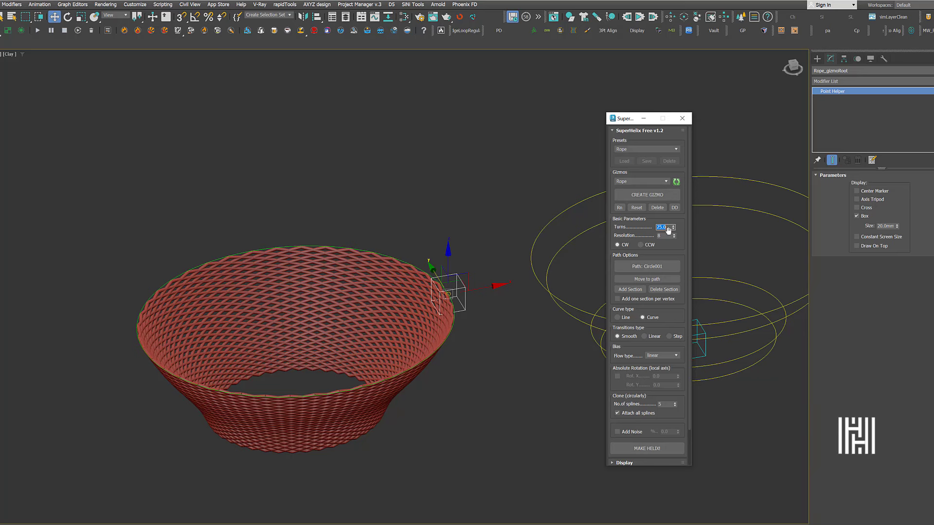
pyautogui.click(650, 448)
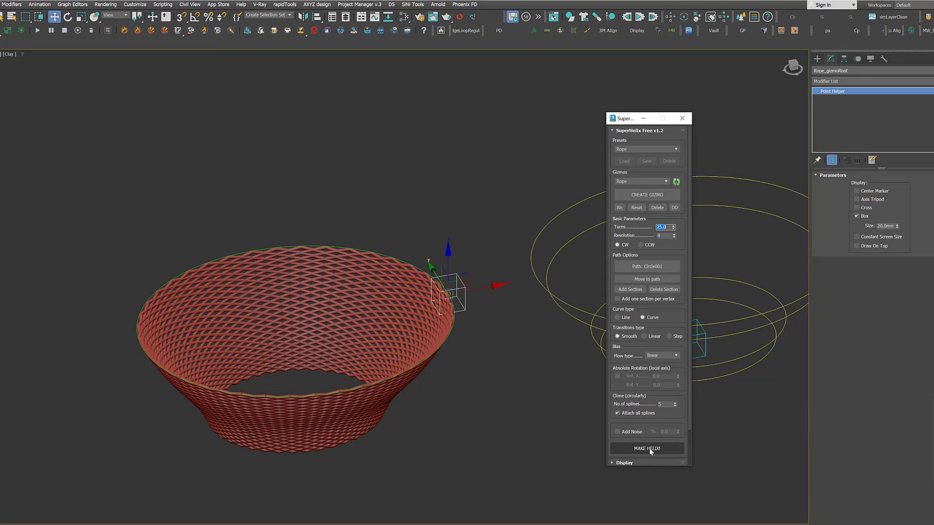
# - Draw a circle around the basket's bottom opening and adjust its position and scale to fit the base edge
pyautogui.keyDown('alt'); pyautogui.moveTo(475, 344); pyautogui.dragTo(400, 303, button='middle'); pyautogui.keyUp('alt')
pyautogui.keyDown('alt'); pyautogui.moveTo(400, 303); pyautogui.dragTo(405, 296, button='middle'); pyautogui.keyUp('alt')
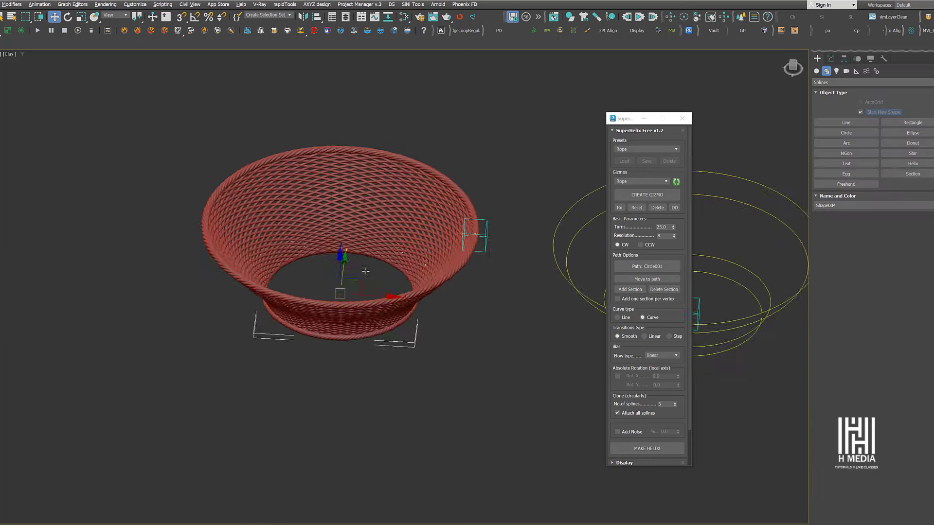
pyautogui.keyDown('alt'); pyautogui.moveTo(365, 270); pyautogui.dragTo(366, 280, button='middle'); pyautogui.keyUp('alt')
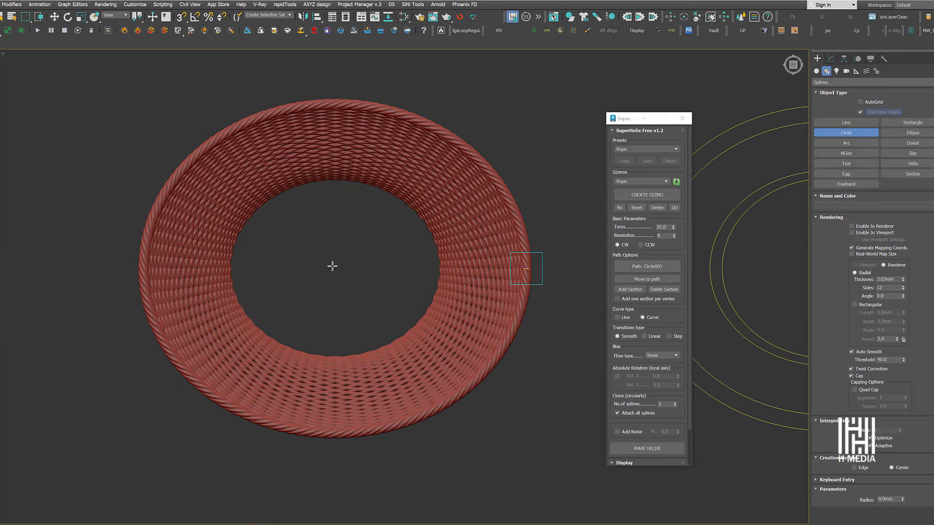
pyautogui.moveTo(334, 265); pyautogui.dragTo(398, 206)
pyautogui.rightClick(354, 247)
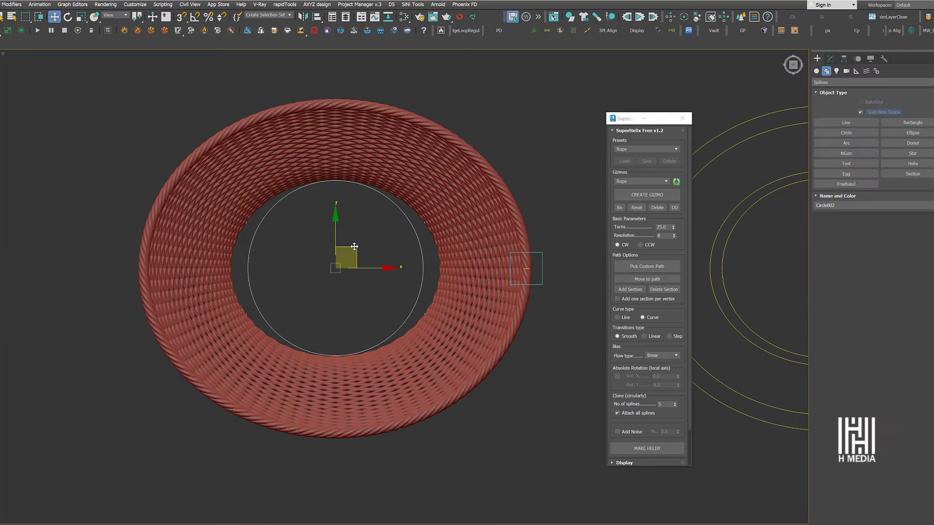
pyautogui.press('r')
pyautogui.press('w')
pyautogui.moveTo(390, 267); pyautogui.dragTo(335, 264)
pyautogui.press('r')
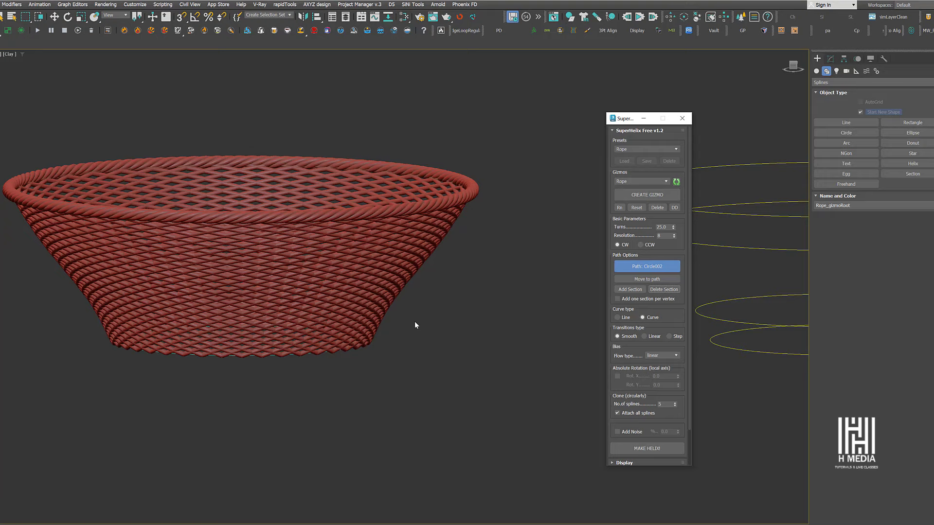
# - Use the base circle as the Rope gizmo's custom path and generate a rope helix along the basket's bottom edge
pyautogui.click(649, 267)
pyautogui.moveTo(311, 367)
pyautogui.keyDown('alt'); pyautogui.mouseDown(button='middle')
pyautogui.moveTo(307, 351)
pyautogui.moveTo(331, 355)
pyautogui.moveTo(330, 322)
pyautogui.moveTo(362, 361)
pyautogui.mouseUp(button='middle'); pyautogui.keyUp('alt')
pyautogui.click(287, 346)
pyautogui.scroll(-2, 362, 358)
pyautogui.moveTo(361, 355); pyautogui.dragTo(389, 338, button='middle')
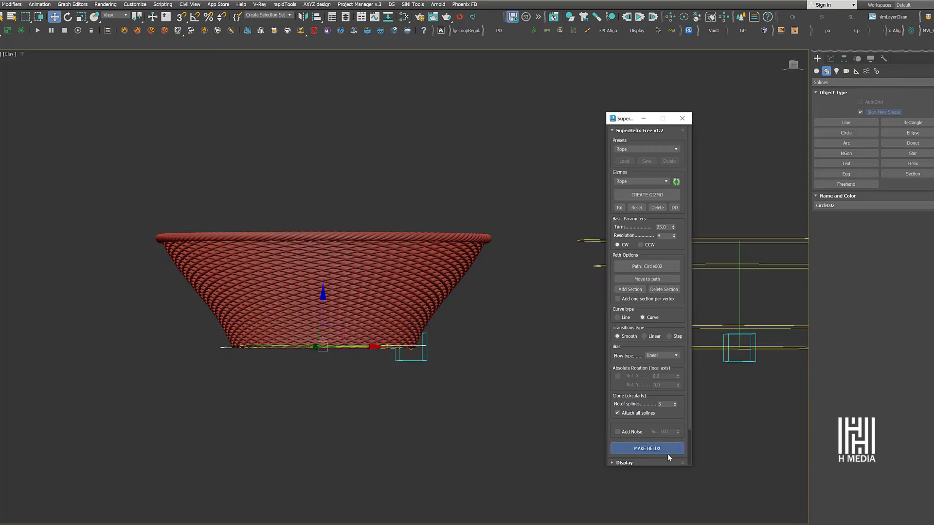
pyautogui.click(654, 450)
pyautogui.keyDown('alt'); pyautogui.moveTo(425, 367); pyautogui.dragTo(399, 359, button='middle'); pyautogui.keyUp('alt')
pyautogui.click(405, 371)
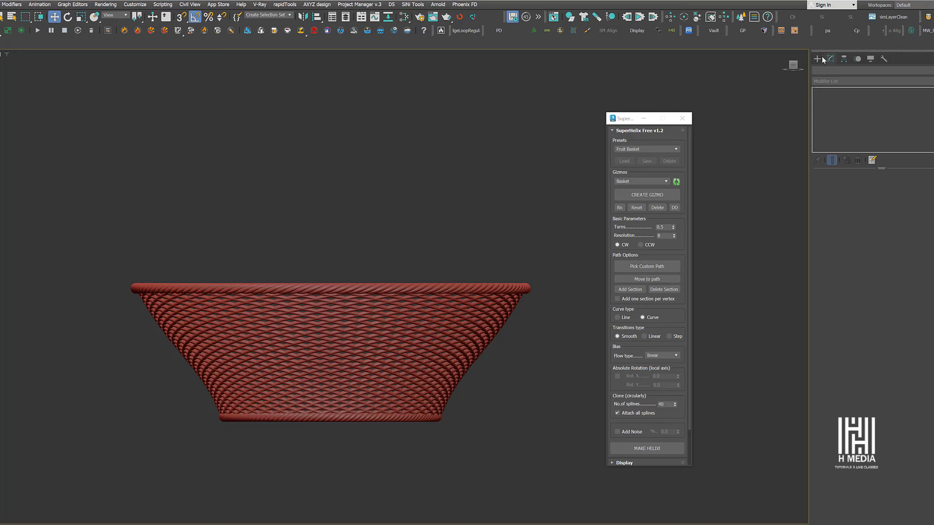
# - Draw a handle arc of about 60.2 mm radius in the front view, spanning the basket's rim from end to end
pyautogui.click(818, 58)
pyautogui.click(846, 142)
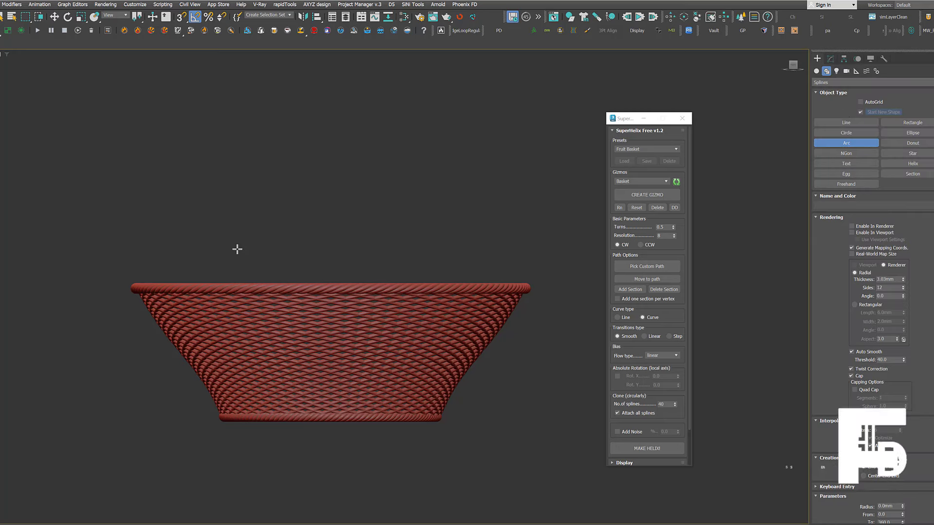
pyautogui.moveTo(138, 284); pyautogui.dragTo(529, 284)
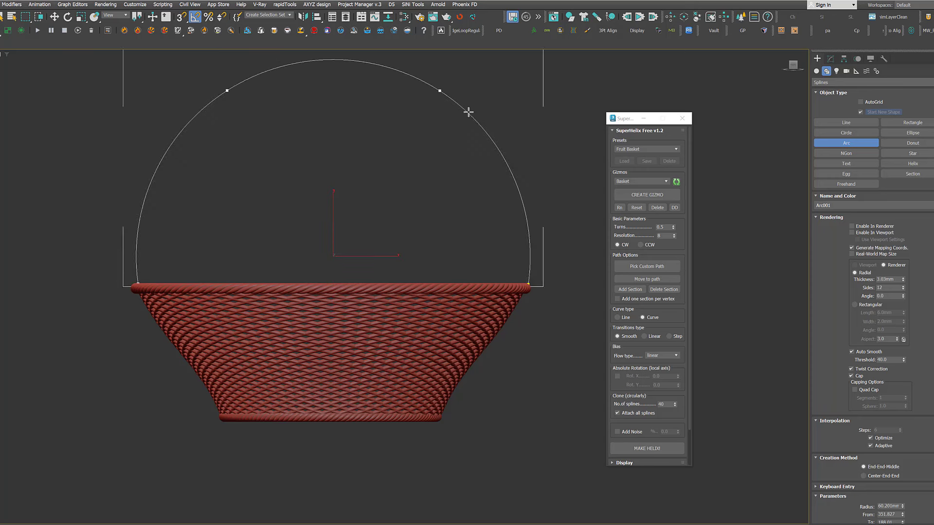
pyautogui.click(469, 110)
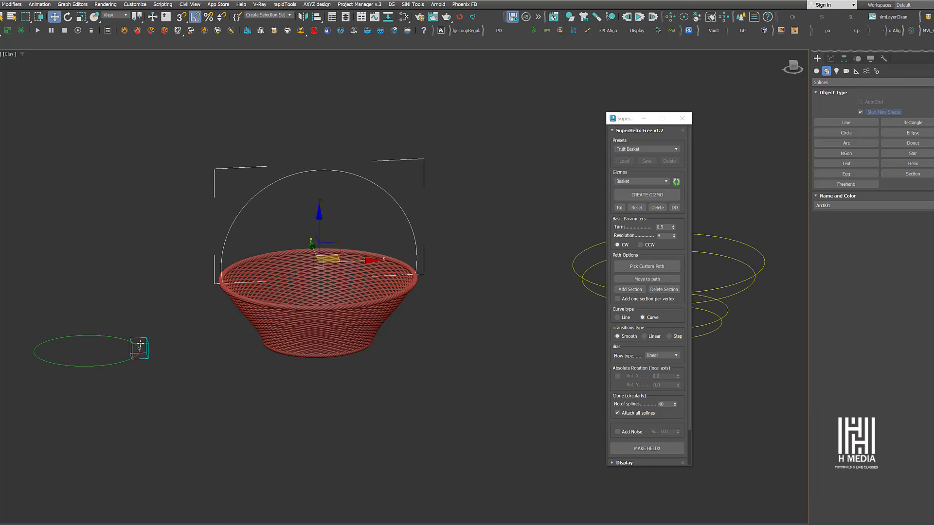
# - Assign the handle arc as the Rope gizmo's custom path and move the gizmo onto it
pyautogui.click(140, 344)
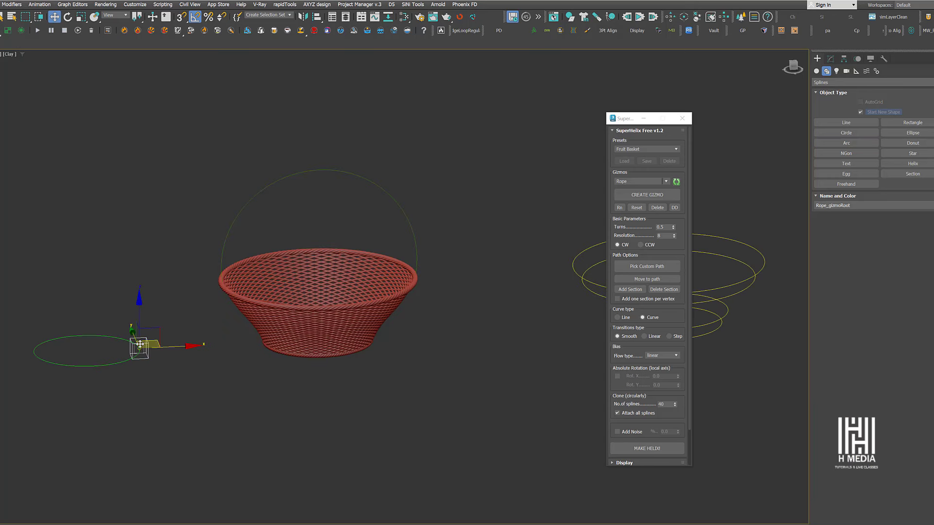
pyautogui.click(655, 268)
pyautogui.click(383, 191)
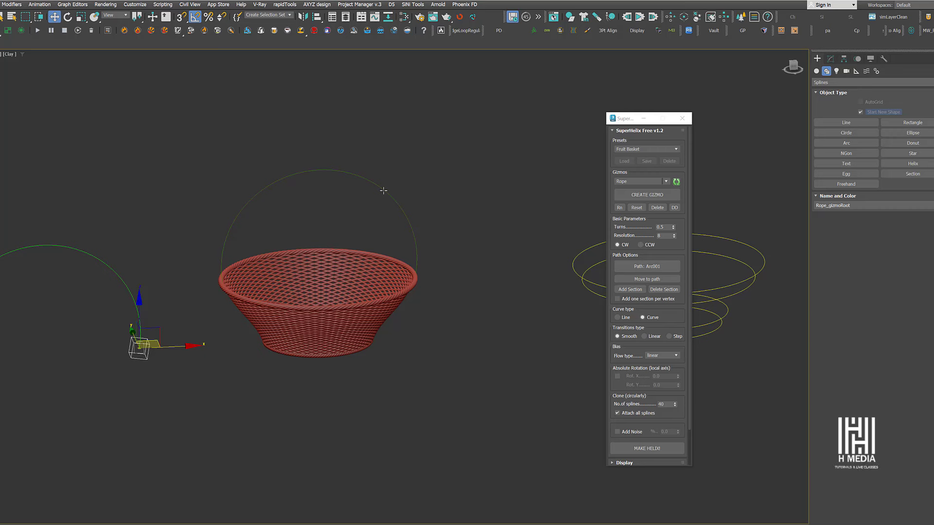
pyautogui.click(642, 279)
# - Generate the rope handle with 10 turns, resolution 16, absolute X rotation 0 and 8 splines
pyautogui.keyDown('alt'); pyautogui.moveTo(449, 271); pyautogui.dragTo(409, 266, button='middle'); pyautogui.keyUp('alt')
pyautogui.scroll(3, 401, 234)
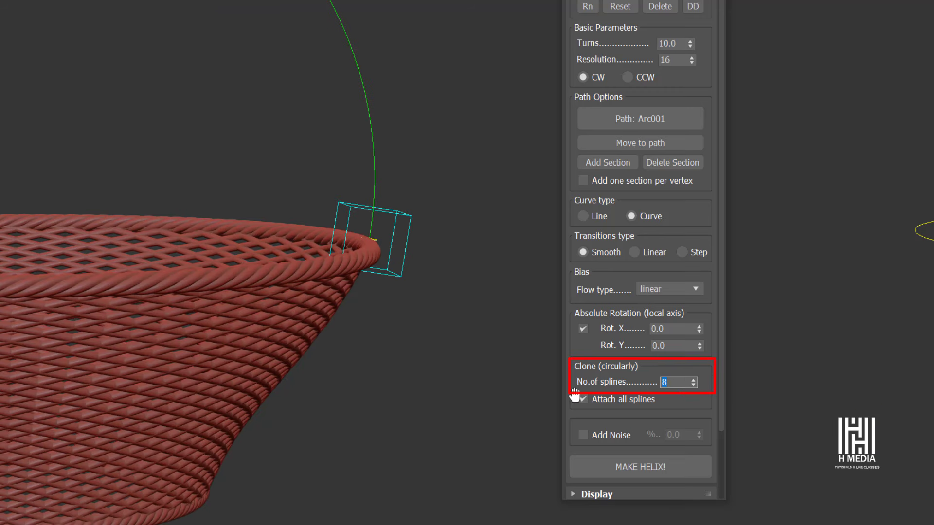
pyautogui.click(637, 464)
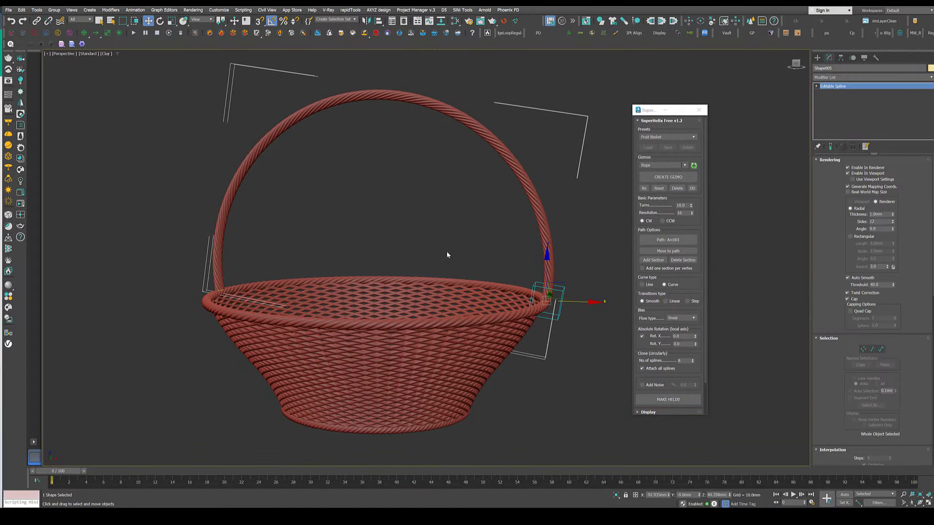
# - Draw a circle of about 27 mm radius in the basket's bottom opening and apply an Extrude modifier to it
pyautogui.keyDown('alt'); pyautogui.moveTo(495, 277); pyautogui.dragTo(490, 287, button='middle'); pyautogui.keyUp('alt')
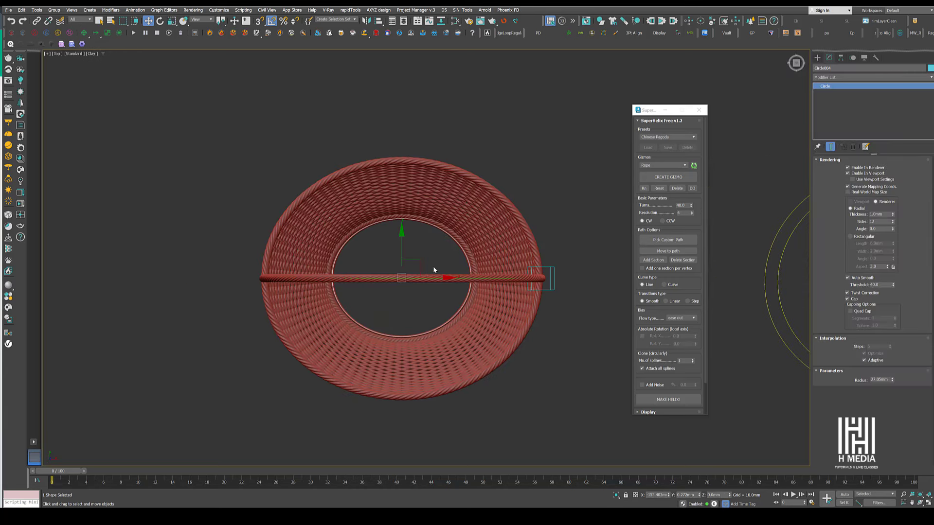
pyautogui.scroll(5, 433, 267)
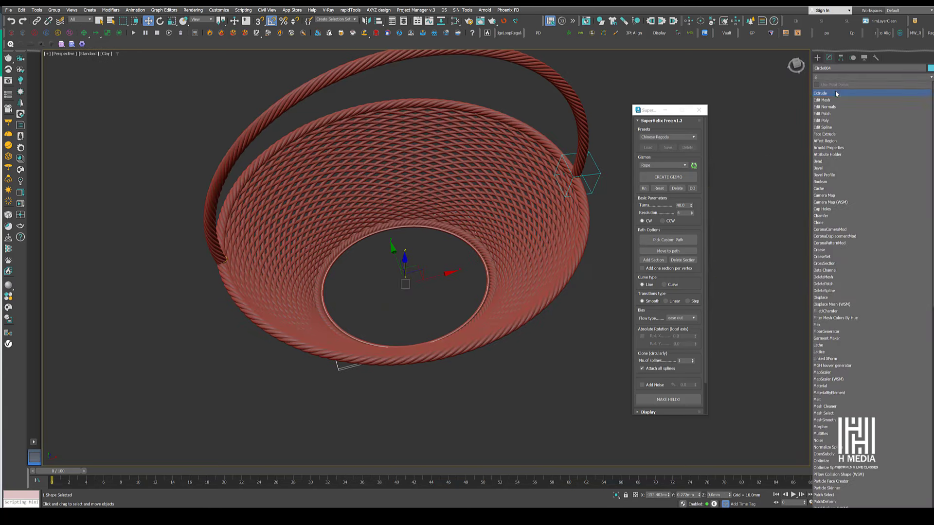
pyautogui.click(836, 93)
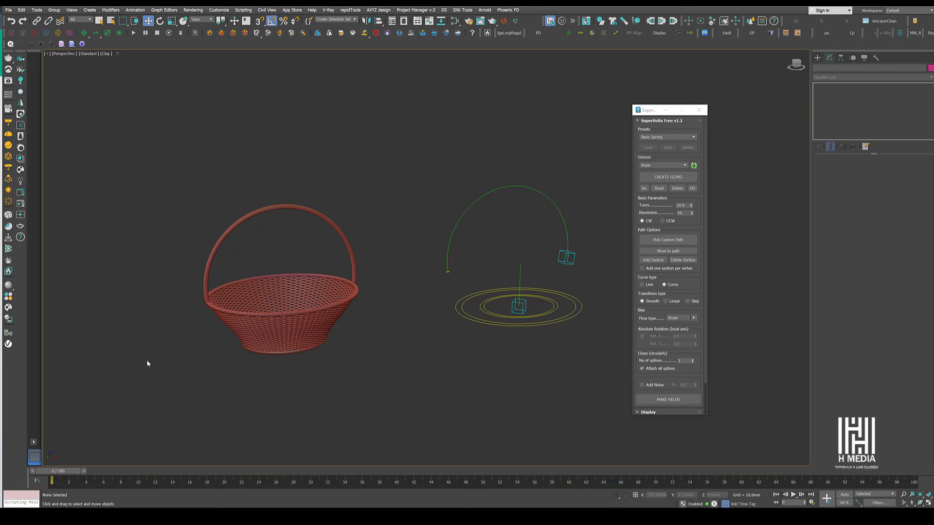
# - Create a new gizmo from the Cartoon Tornado preset in SuperHelix
pyautogui.scroll(-4, 360, 287)
pyautogui.keyDown('alt'); pyautogui.moveTo(360, 287); pyautogui.dragTo(428, 275, button='middle'); pyautogui.keyUp('alt')
pyautogui.moveTo(428, 275); pyautogui.dragTo(409, 292, button='middle')
pyautogui.click(667, 137)
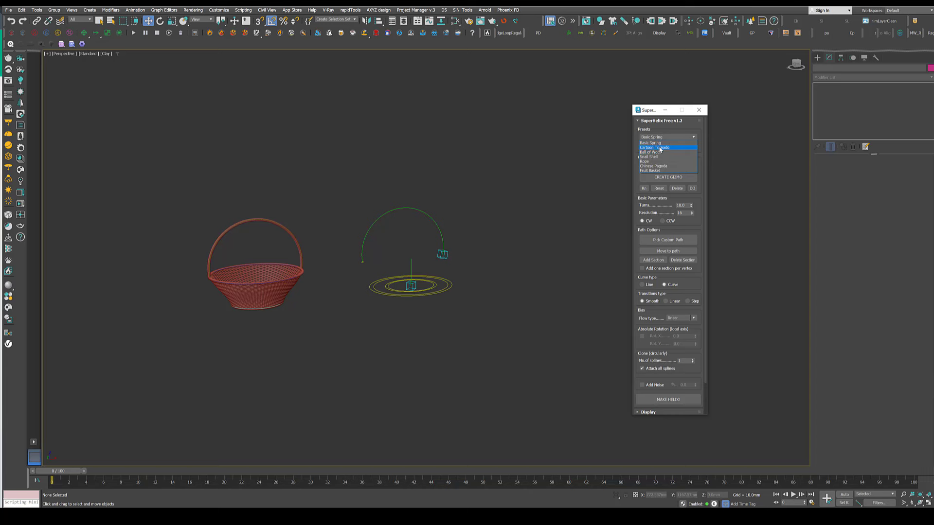
pyautogui.click(658, 146)
pyautogui.click(669, 178)
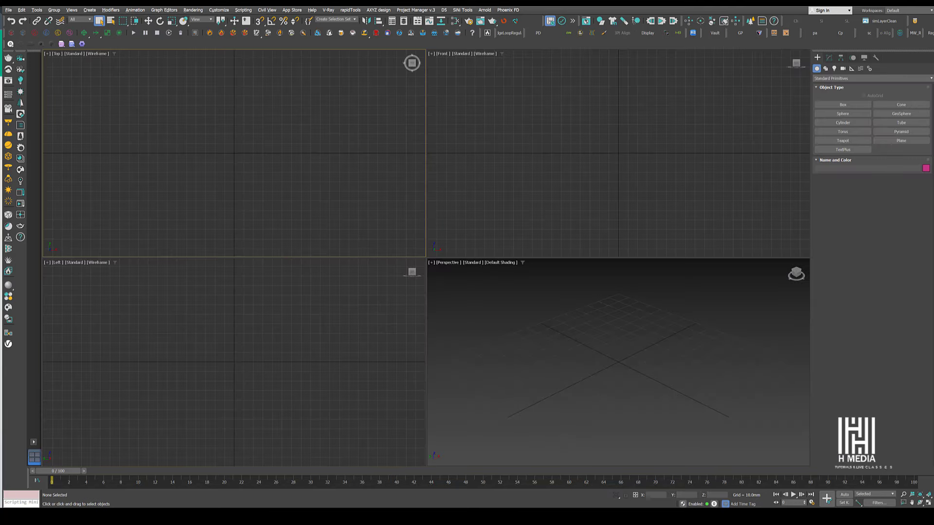
# - Run the SuperHelixFree_v1.20.mzp script to install SuperHelix, and close its quick start help and main window
pyautogui.click(243, 9)
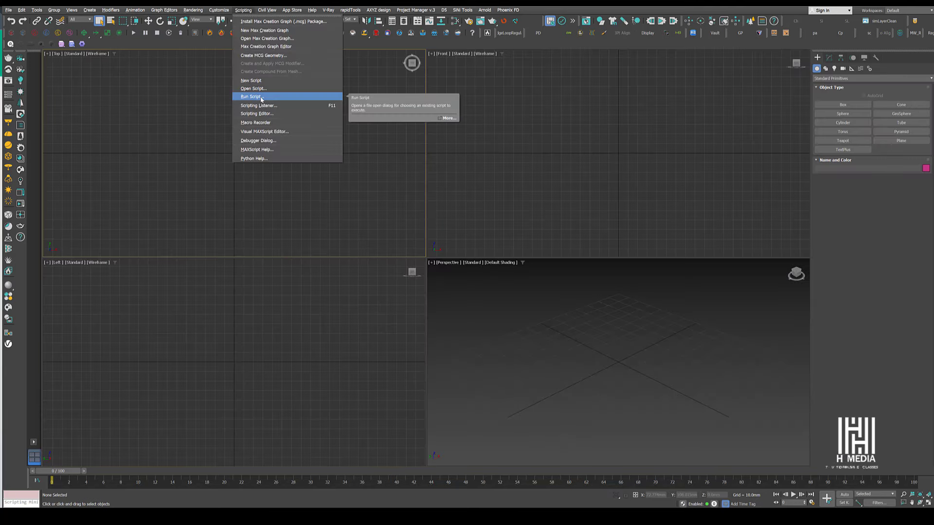
pyautogui.click(261, 97)
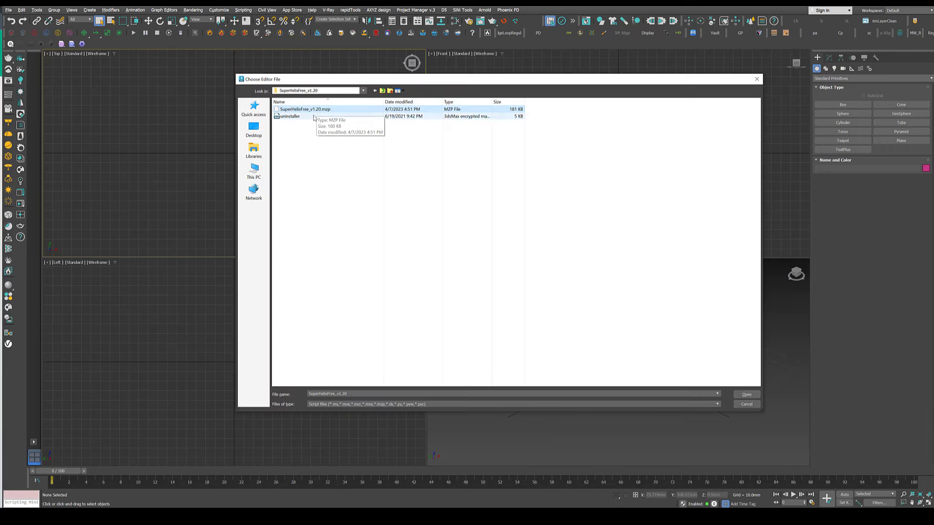
pyautogui.click(317, 110)
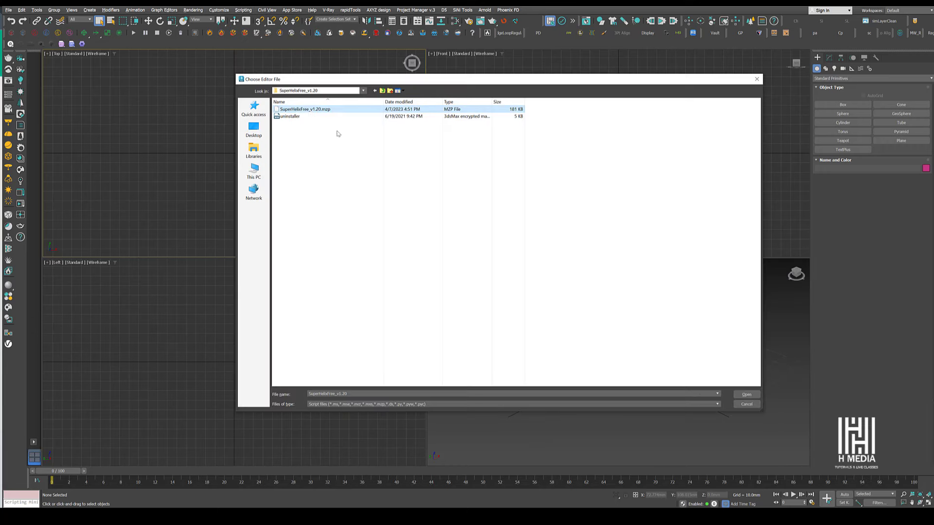
pyautogui.click(746, 395)
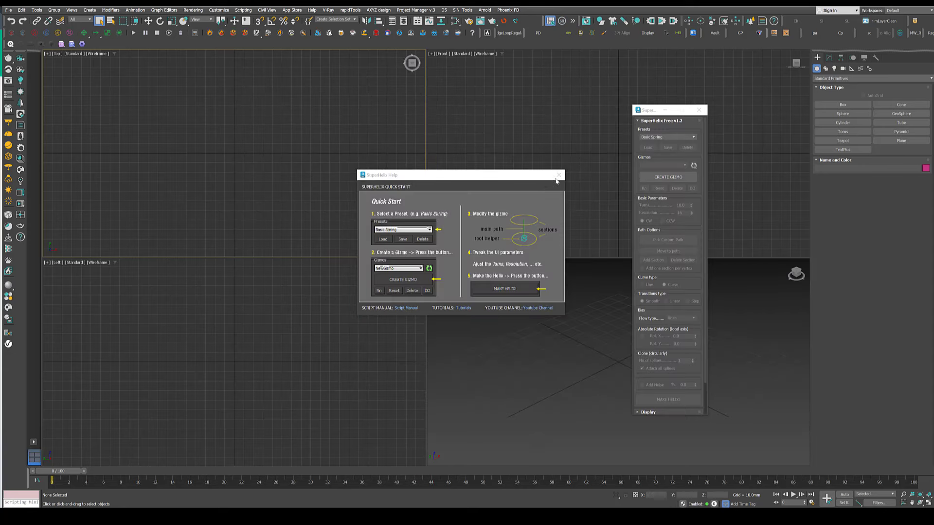
pyautogui.click(559, 175)
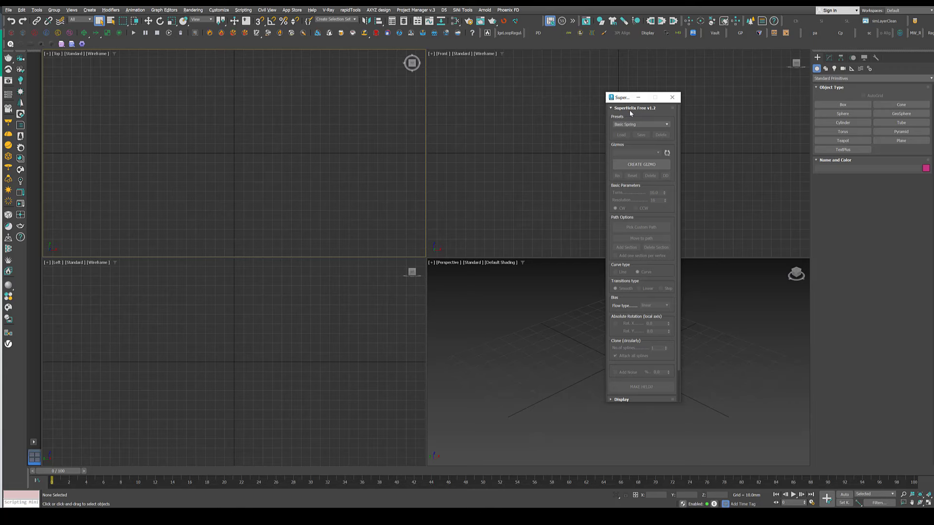
pyautogui.click(672, 97)
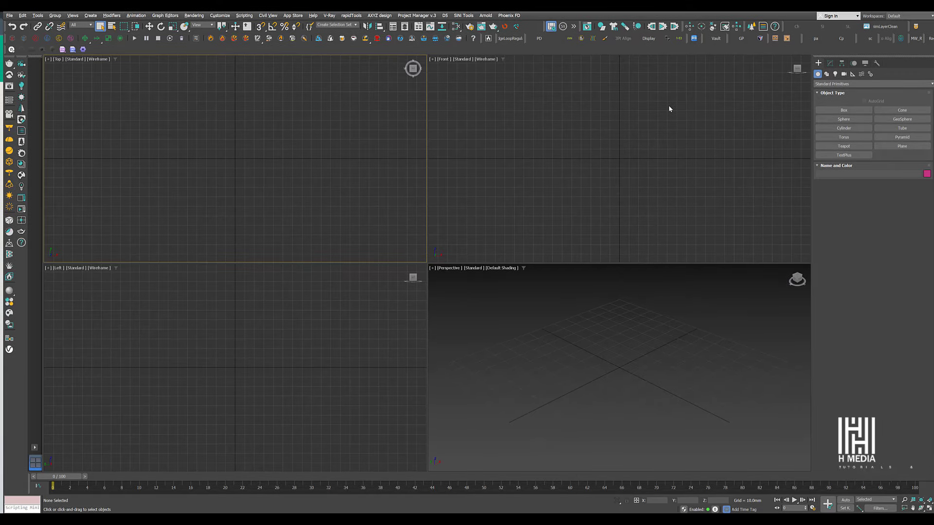
# - Customize the interface with a new toolbar named 11, and place the Spline Dynamics category's SuperHelix action beside the spLoopRegul tool
pyautogui.click(220, 15)
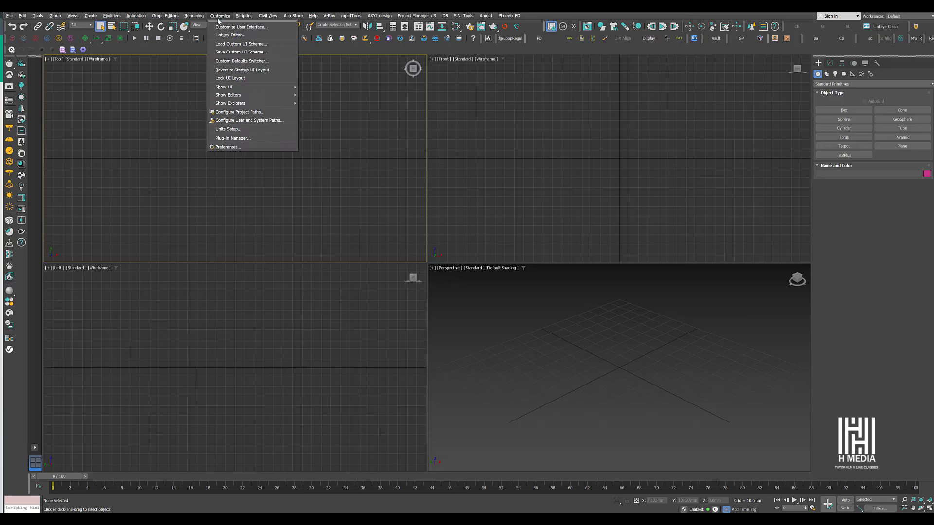
pyautogui.click(238, 24)
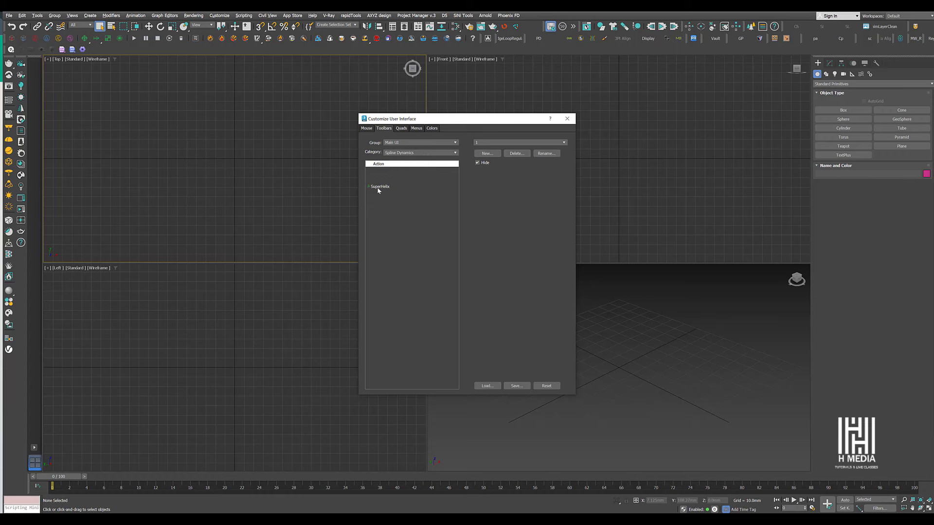
pyautogui.click(488, 154)
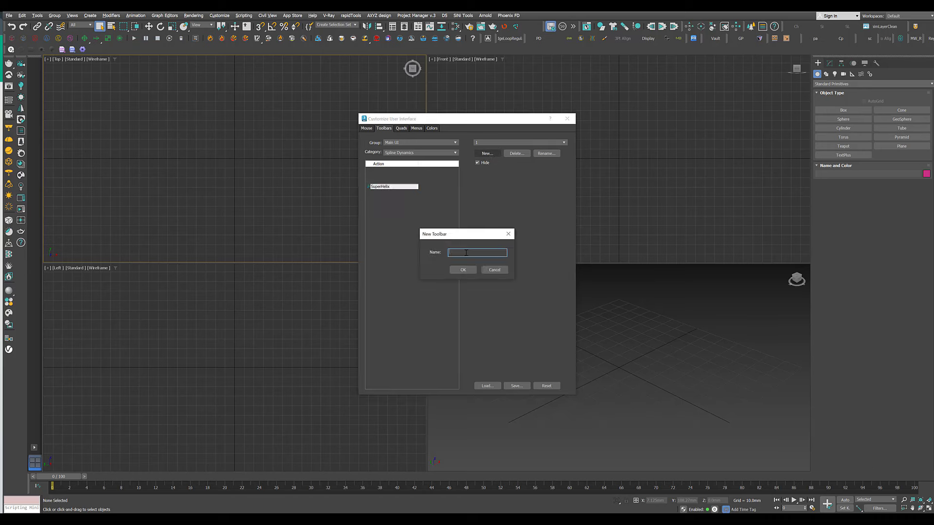
pyautogui.write('Super H')
pyautogui.press('Return')
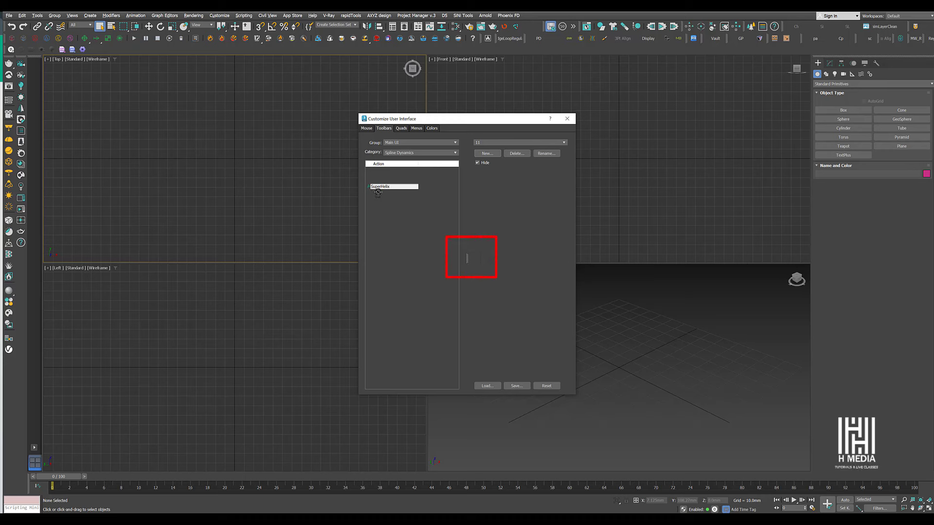
pyautogui.moveTo(378, 193)
pyautogui.mouseDown()
pyautogui.moveTo(473, 262)
pyautogui.moveTo(626, 155)
pyautogui.moveTo(631, 143)
pyautogui.moveTo(532, 38)
pyautogui.mouseUp()
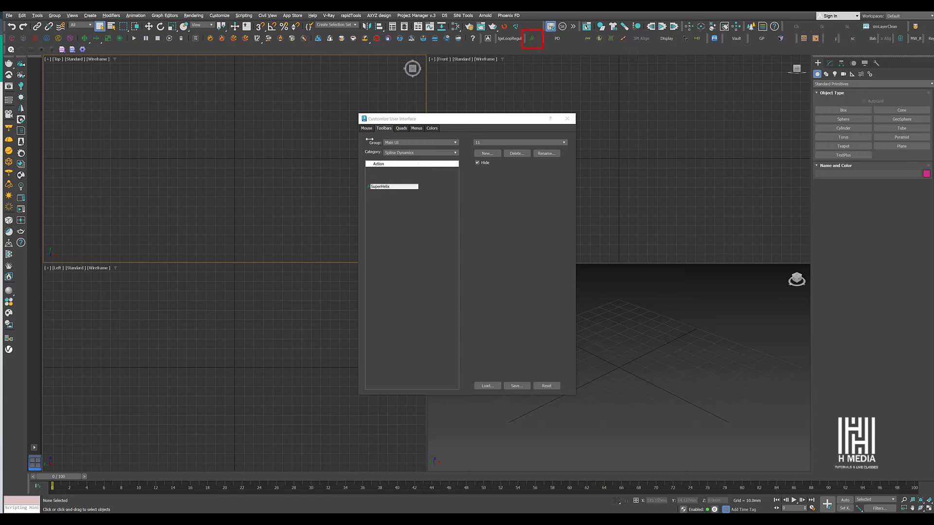
pyautogui.click(567, 118)
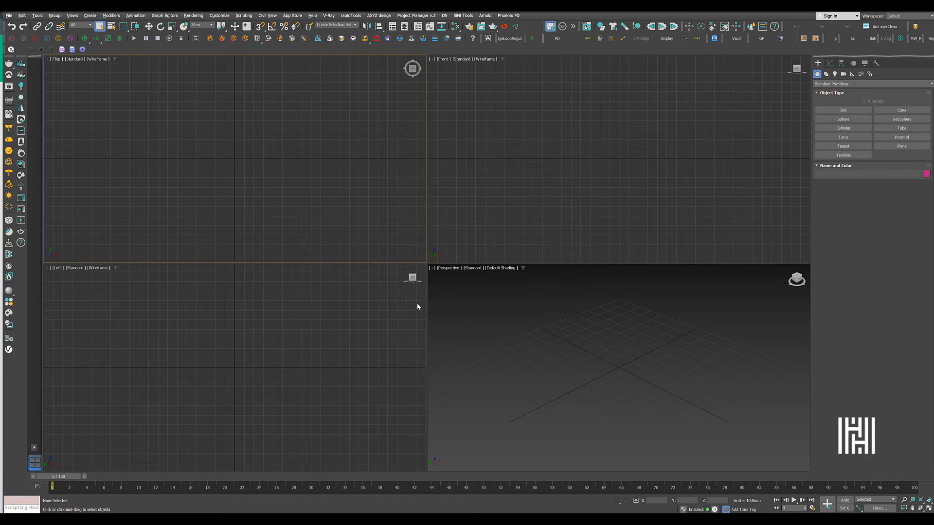